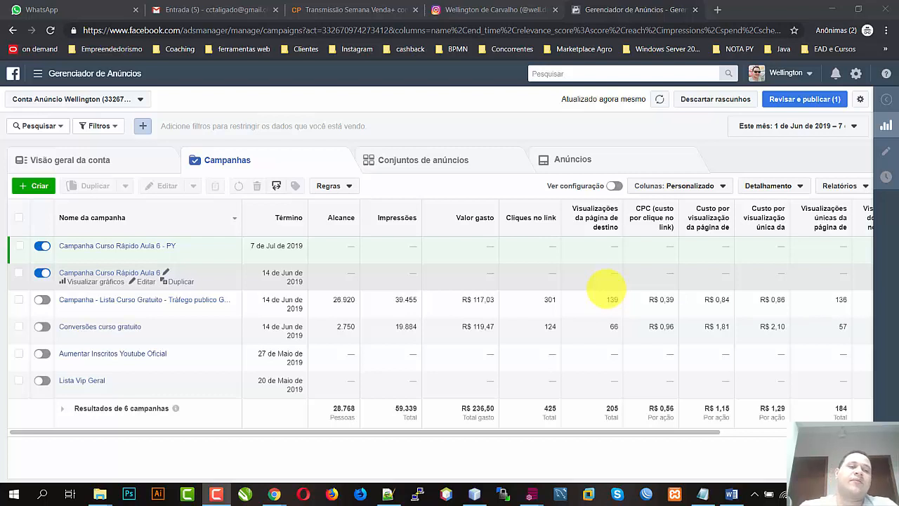
Open the Públicos page for managing the ad account's audiences
{"action": "left_click", "coordinate": [36, 71]}
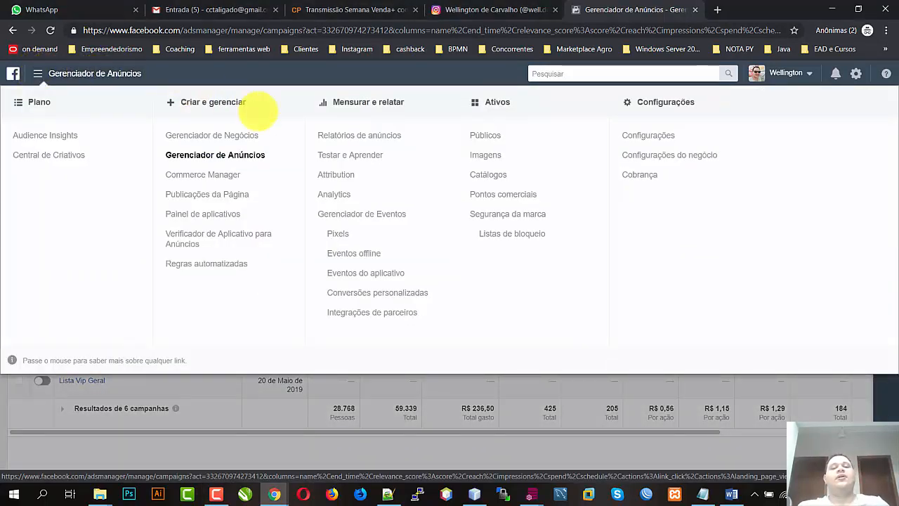
{"action": "left_click", "coordinate": [486, 135]}
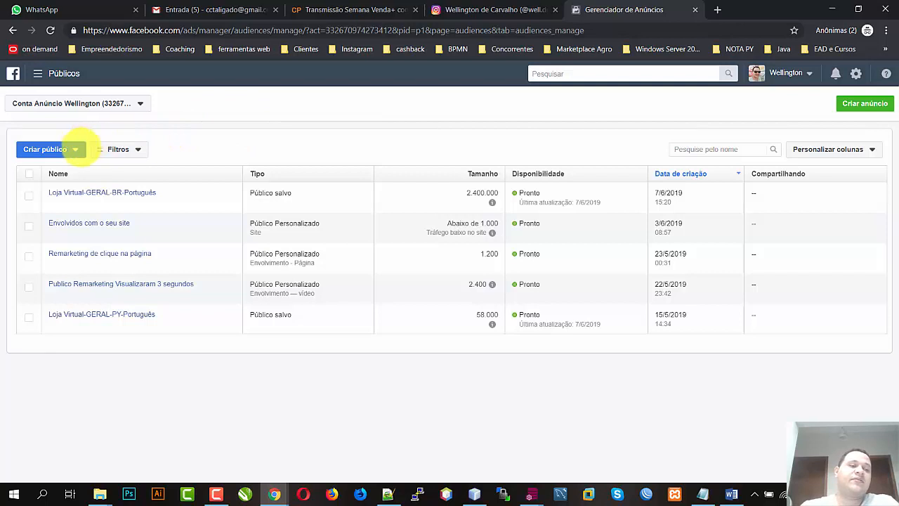
Examine the source options offered for a new Público Personalizado and close the dialog without choosing one
{"action": "left_click", "coordinate": [75, 149]}
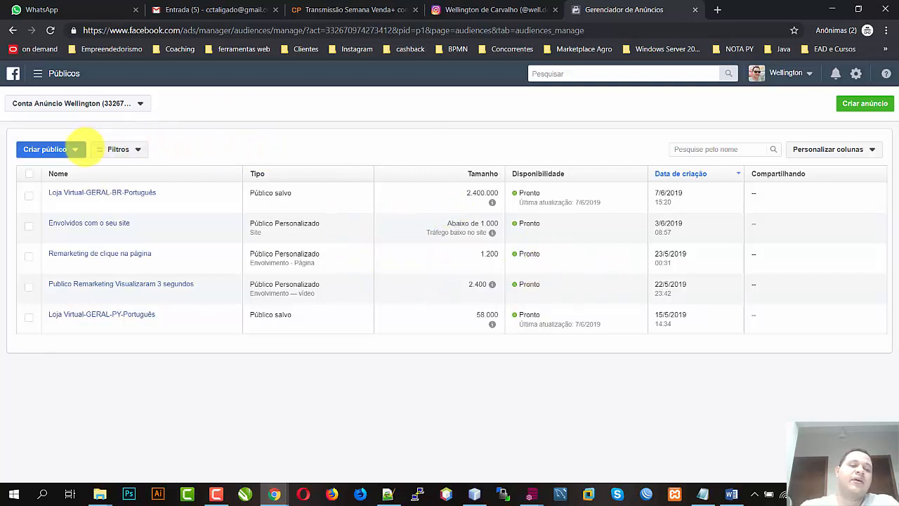
{"action": "left_click", "coordinate": [74, 149]}
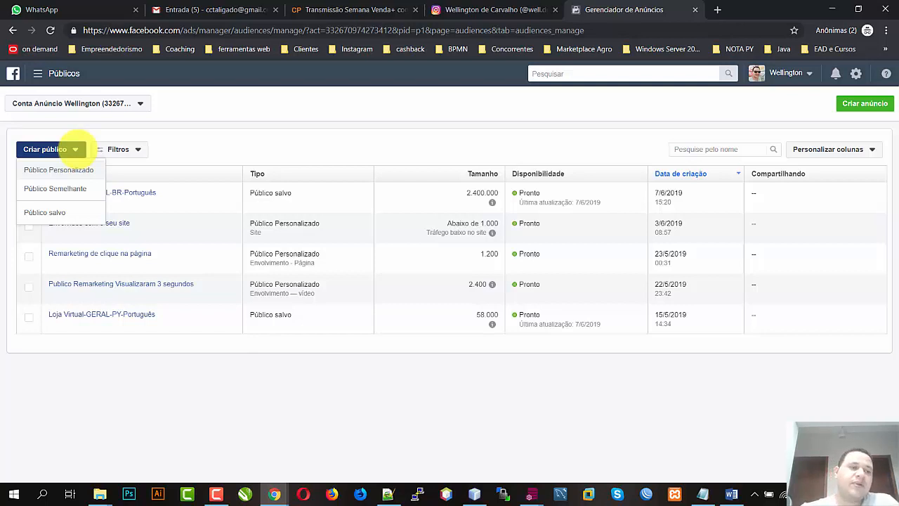
{"action": "left_click", "coordinate": [62, 168]}
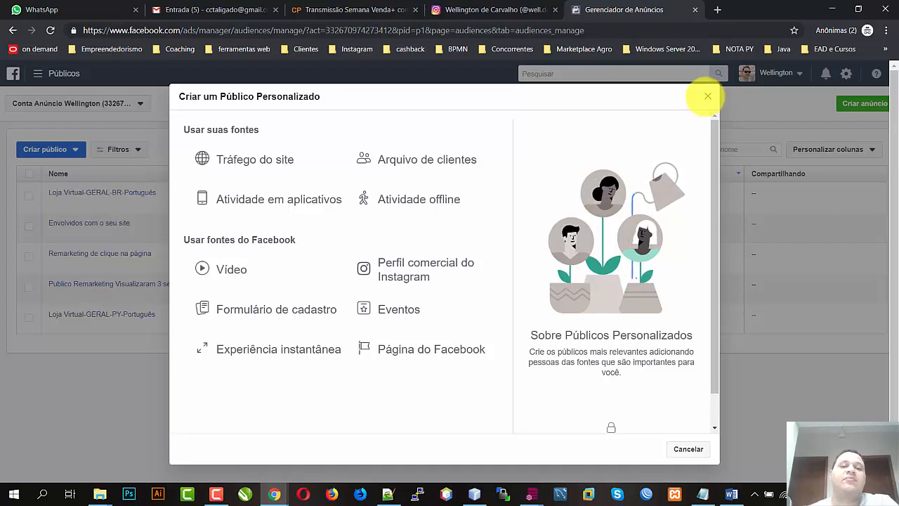
{"action": "left_click", "coordinate": [706, 96]}
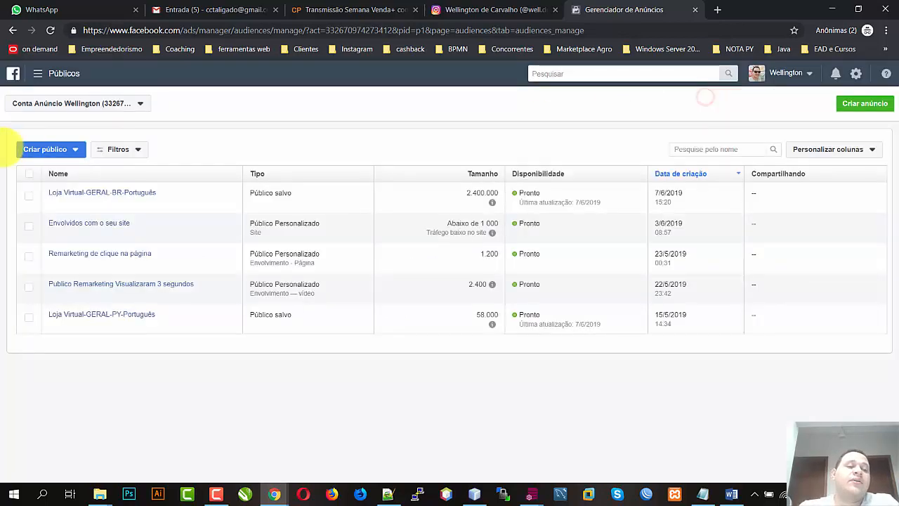
Examine the Público Semelhante settings with the ad account's pixel as the source, and close the form without creating the audience
{"action": "left_click", "coordinate": [76, 149]}
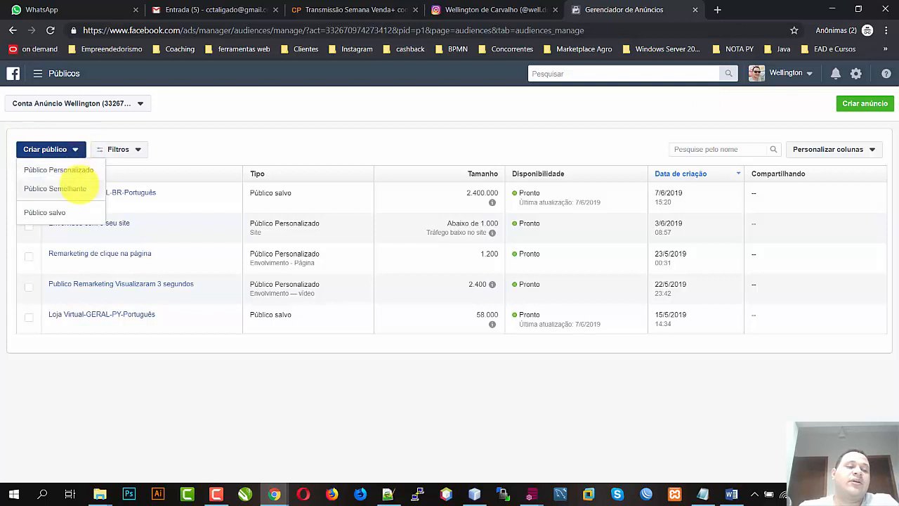
{"action": "left_click", "coordinate": [70, 188]}
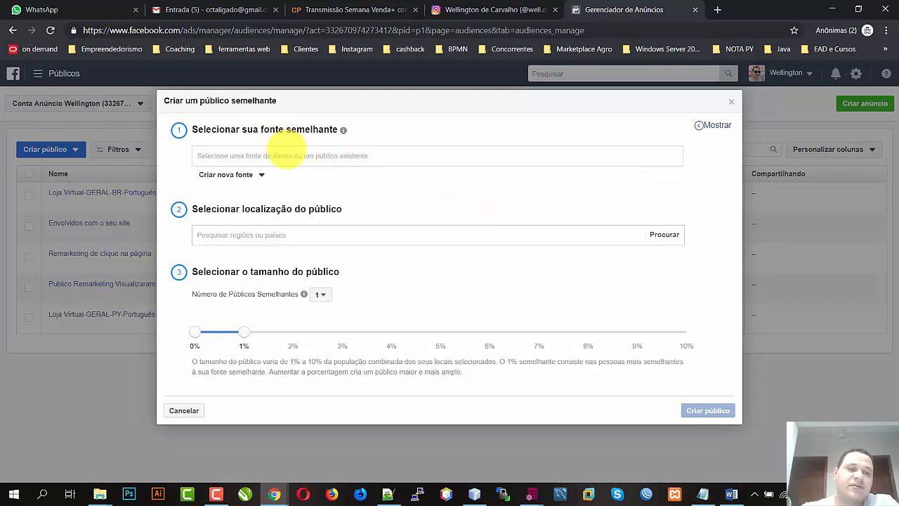
{"action": "left_click", "coordinate": [285, 156]}
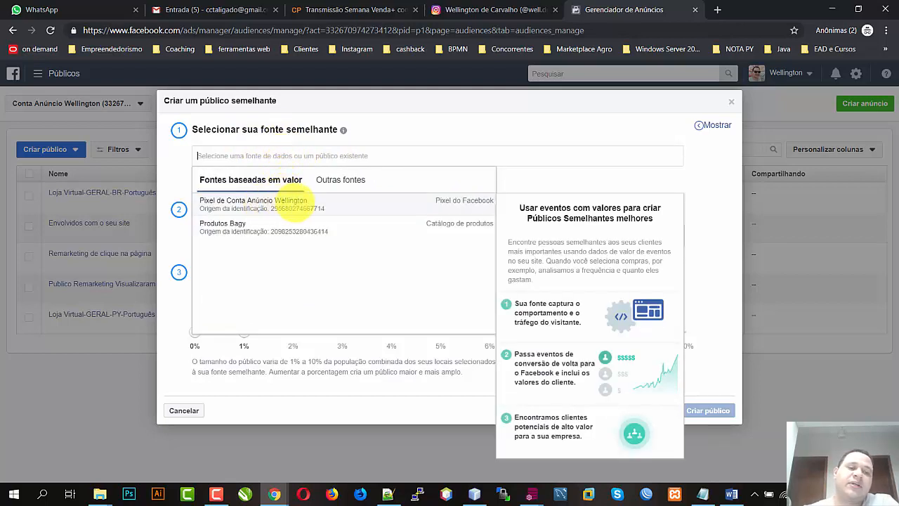
{"action": "left_click", "coordinate": [292, 203]}
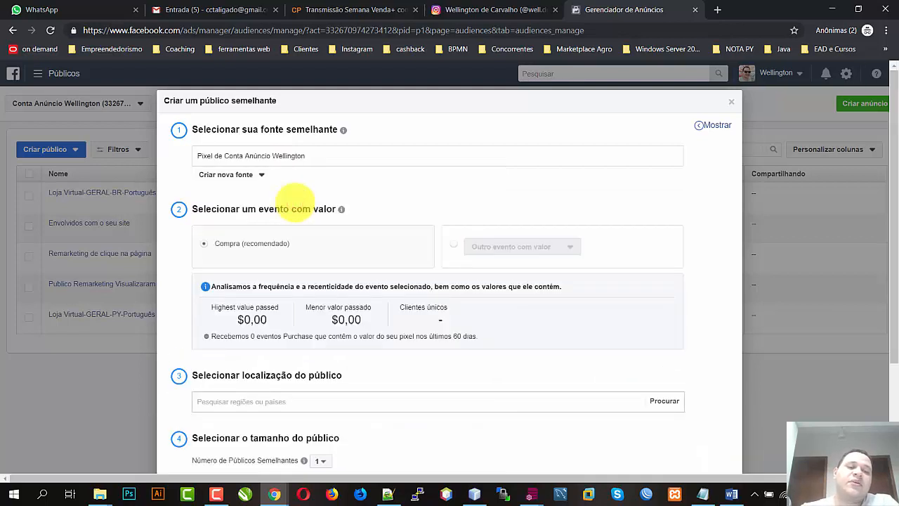
{"action": "scroll", "coordinate": [396, 201], "scroll_direction": "down", "scroll_amount": 2}
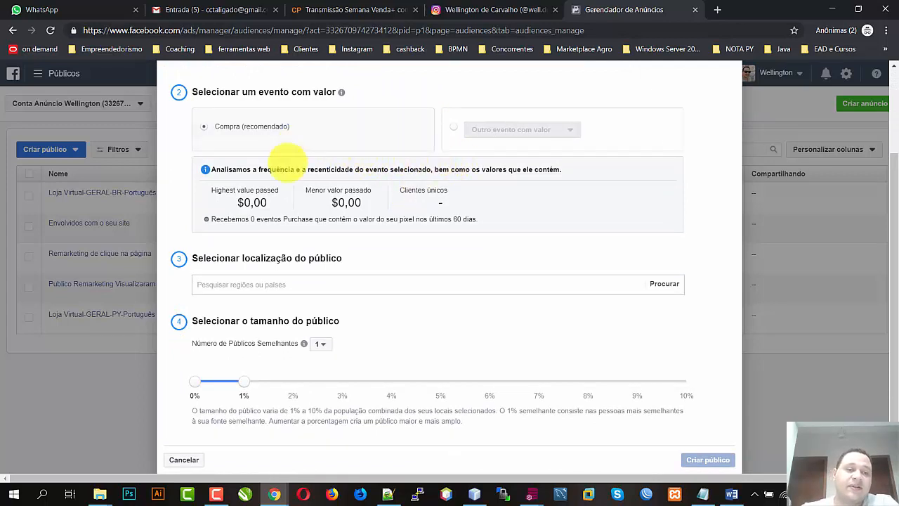
{"action": "scroll", "coordinate": [287, 160], "scroll_direction": "up", "scroll_amount": 1}
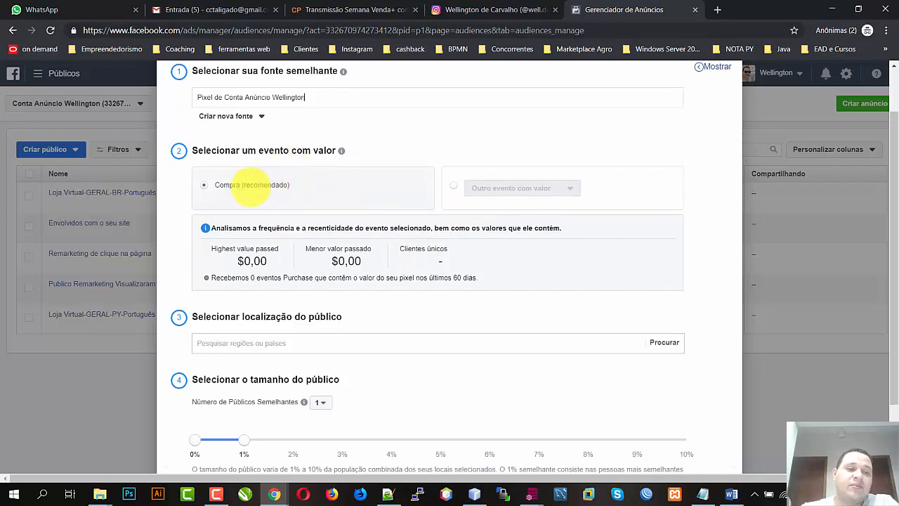
{"action": "scroll", "coordinate": [232, 177], "scroll_direction": "down", "scroll_amount": 1}
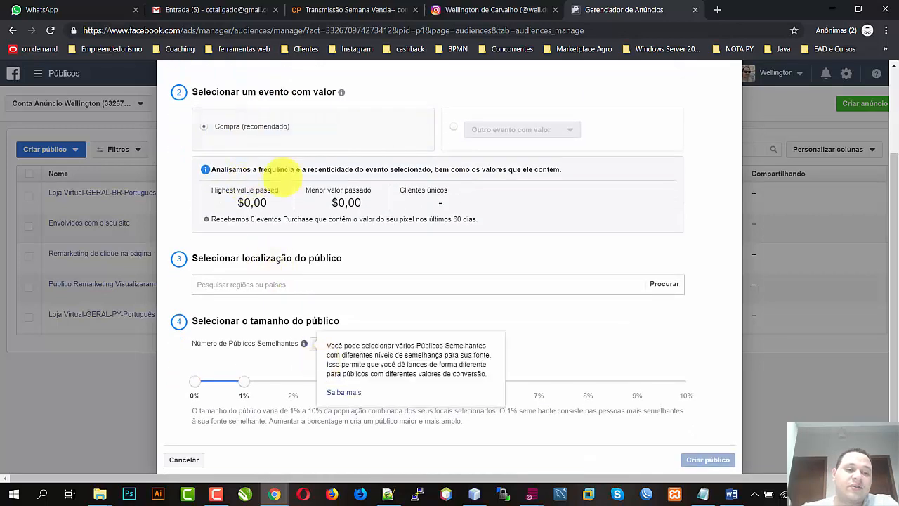
{"action": "scroll", "coordinate": [496, 286], "scroll_direction": "up", "scroll_amount": 2}
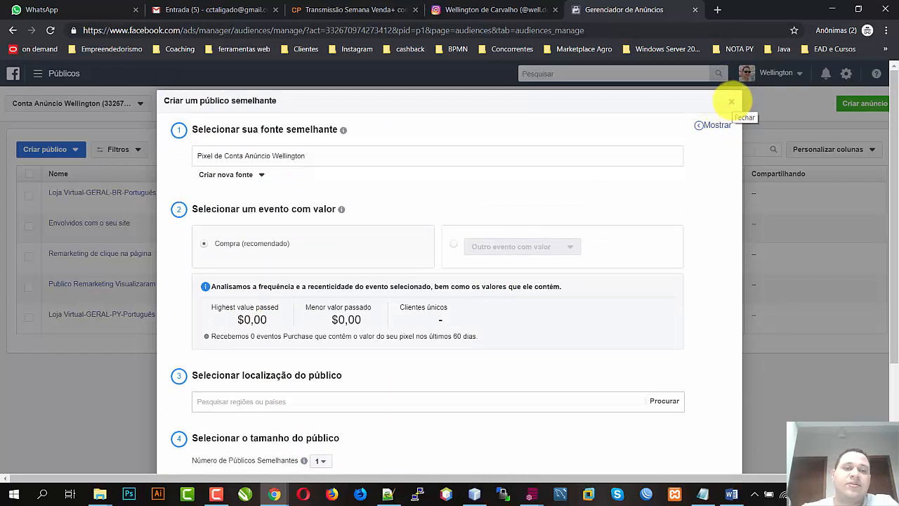
{"action": "left_click", "coordinate": [732, 102]}
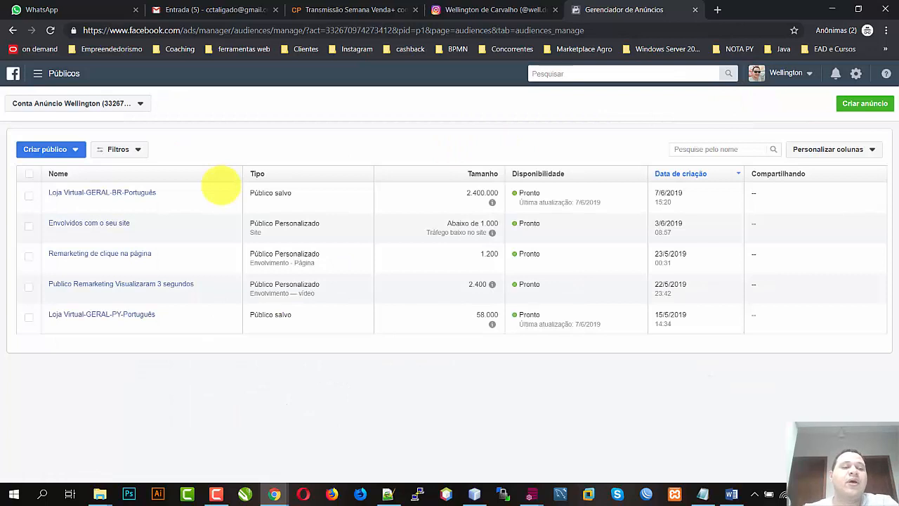
Start a new Público salvo and name it "Público Persona"
{"action": "left_click", "coordinate": [74, 149]}
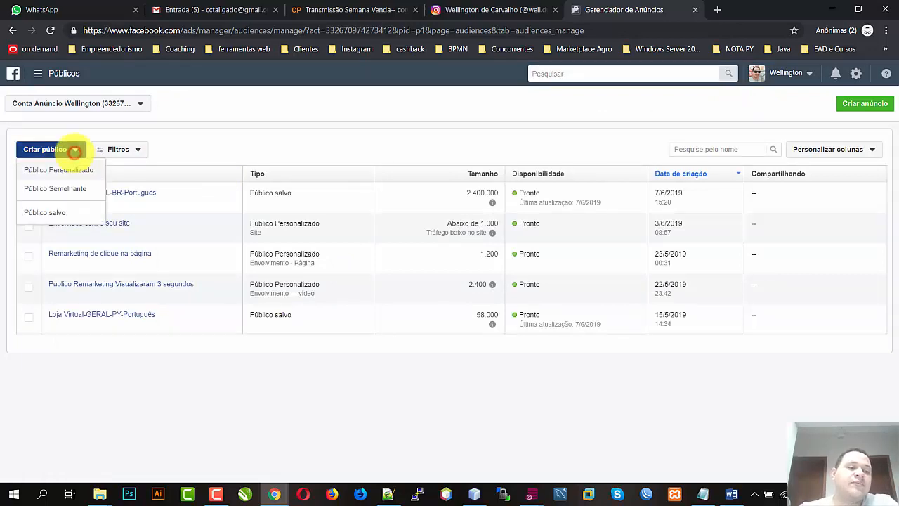
{"action": "left_click", "coordinate": [71, 211]}
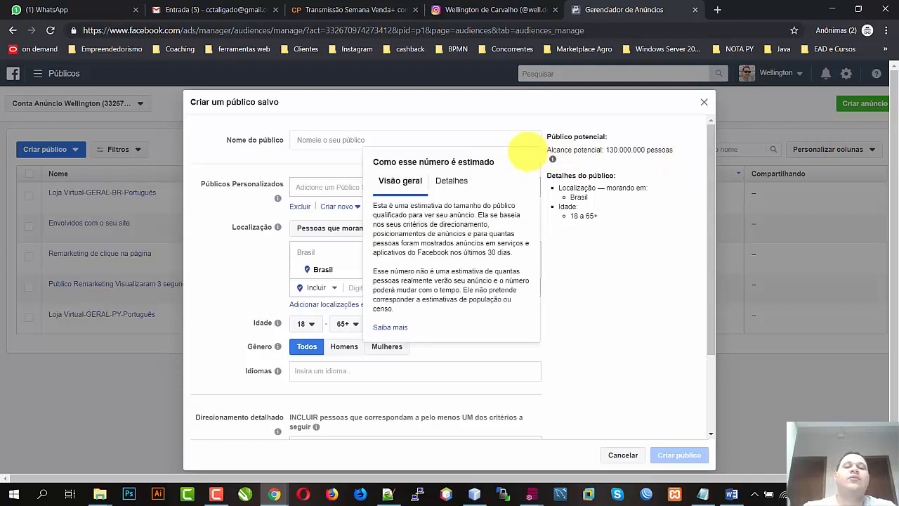
{"action": "left_click", "coordinate": [509, 136]}
{"action": "type", "text": "Públi"}
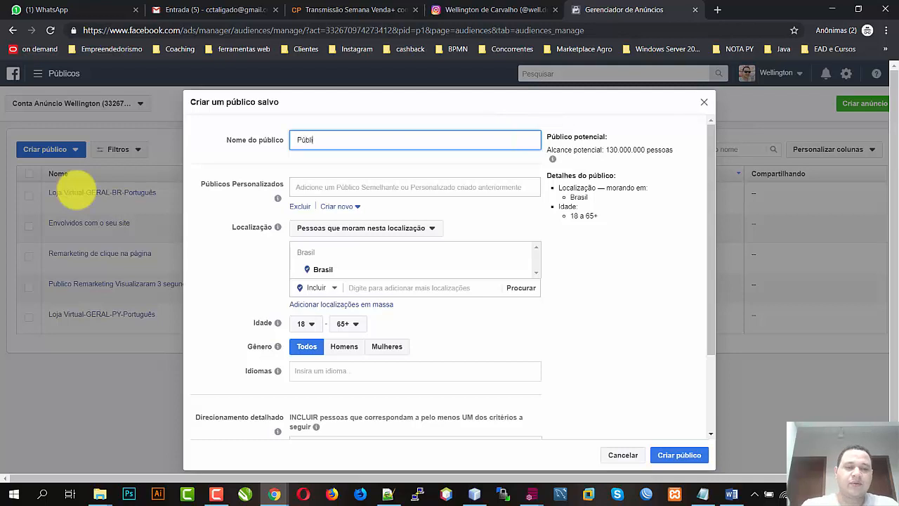
{"action": "type", "text": "co Persona"}
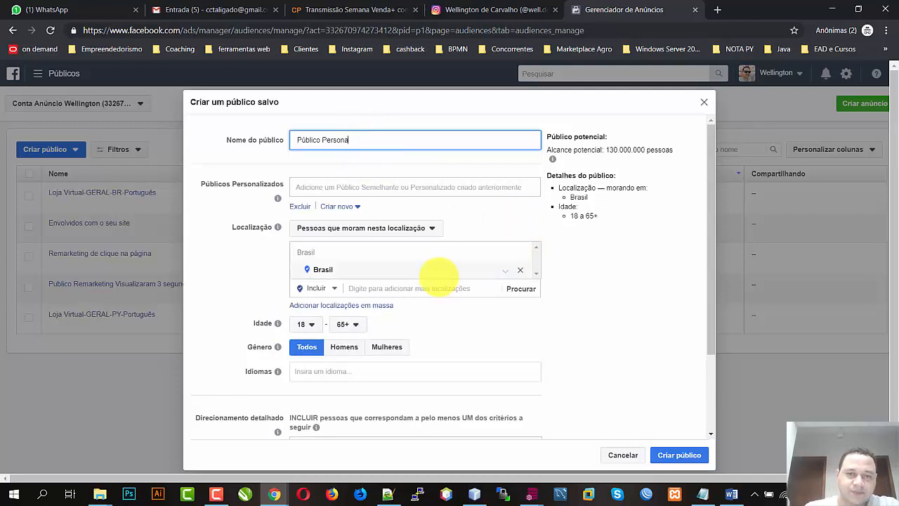
Set the audience location to Foz do Iguaçu, Paraná, using the option Pessoas que moram nesta localização
{"action": "left_click", "coordinate": [430, 228]}
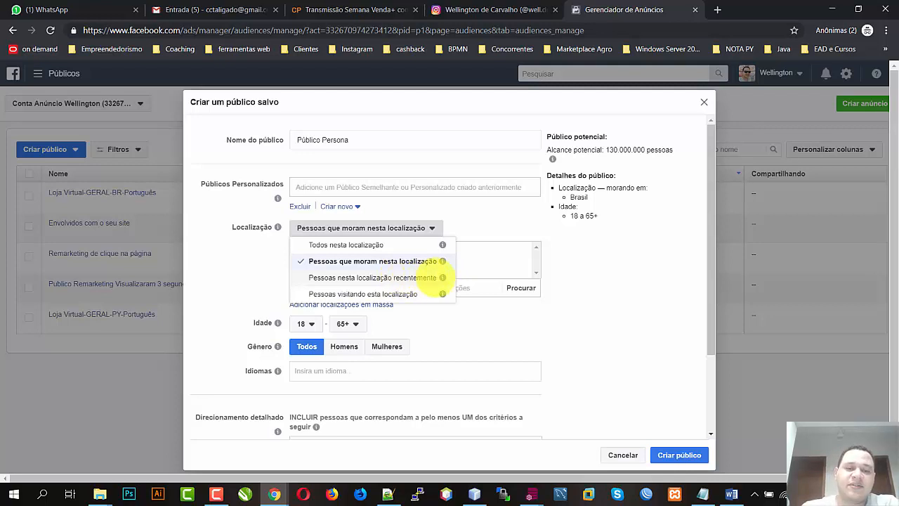
{"action": "mouse_move", "coordinate": [441, 275]}
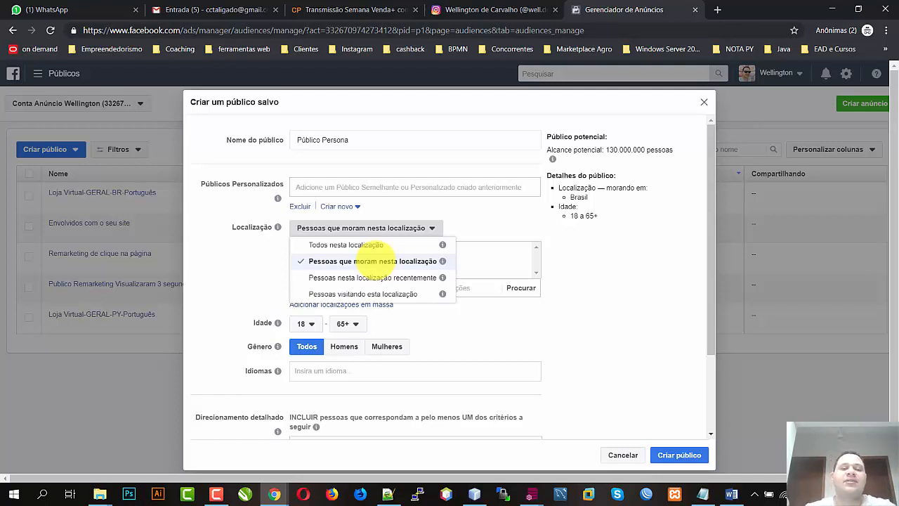
{"action": "left_click", "coordinate": [376, 261]}
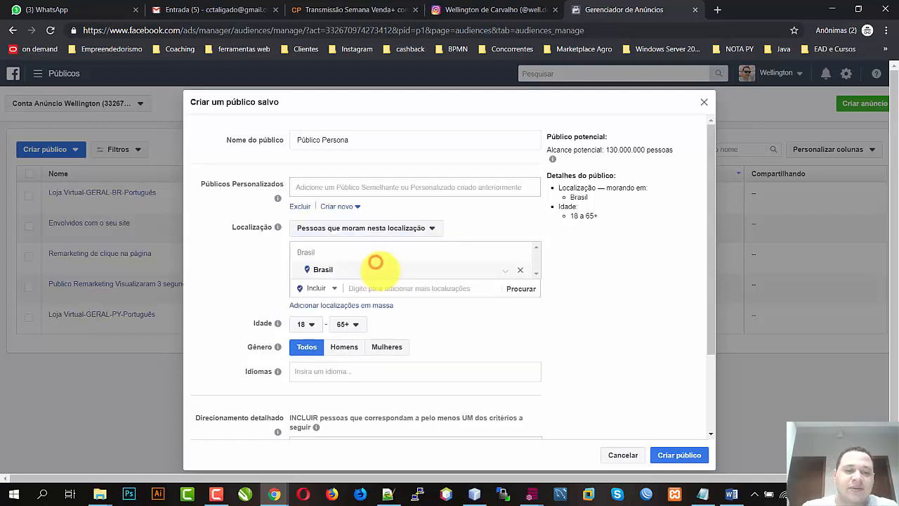
{"action": "left_click", "coordinate": [385, 287]}
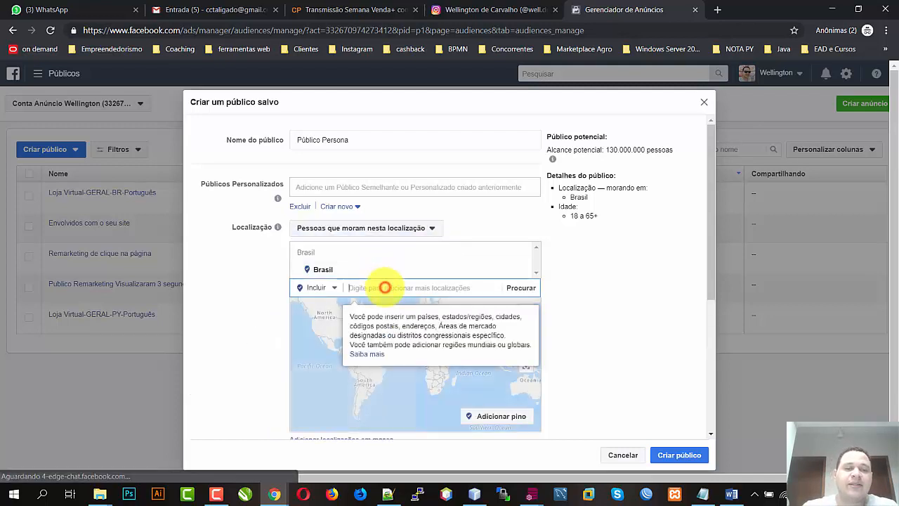
{"action": "type", "text": "fo"}
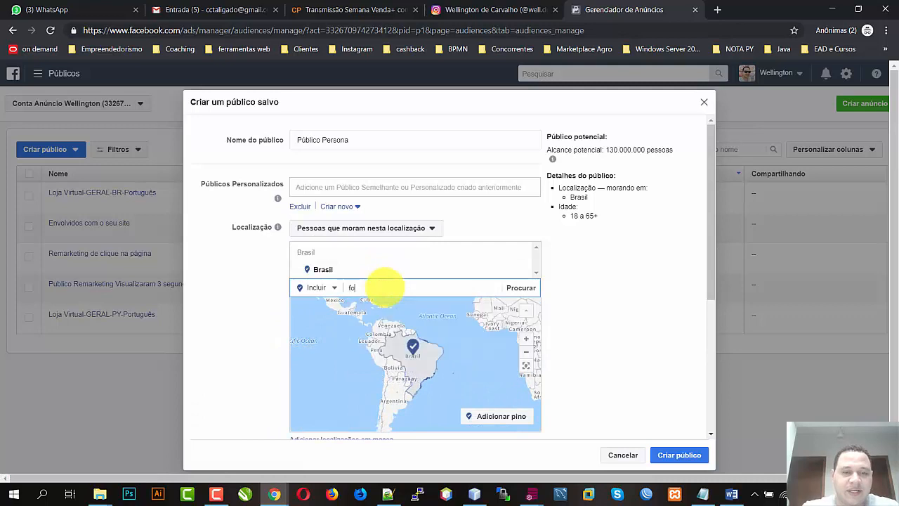
{"action": "type", "text": "z do "}
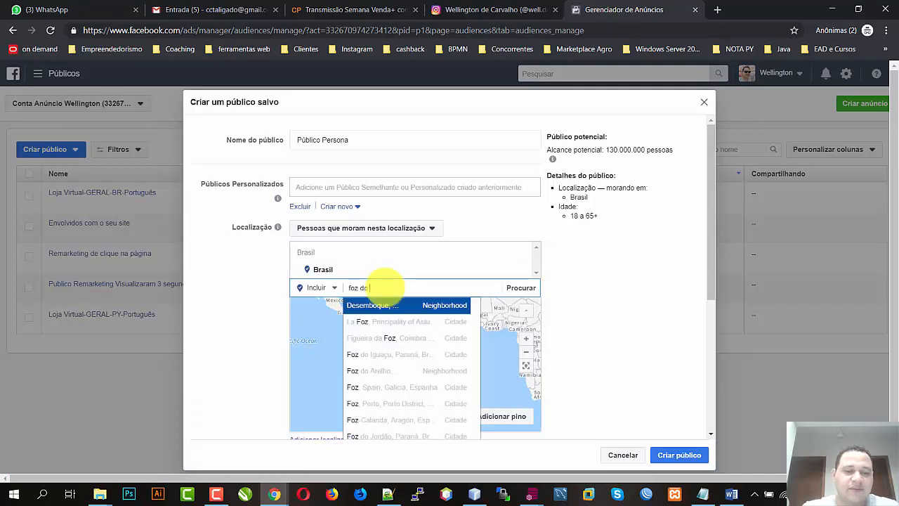
{"action": "type", "text": "igua"}
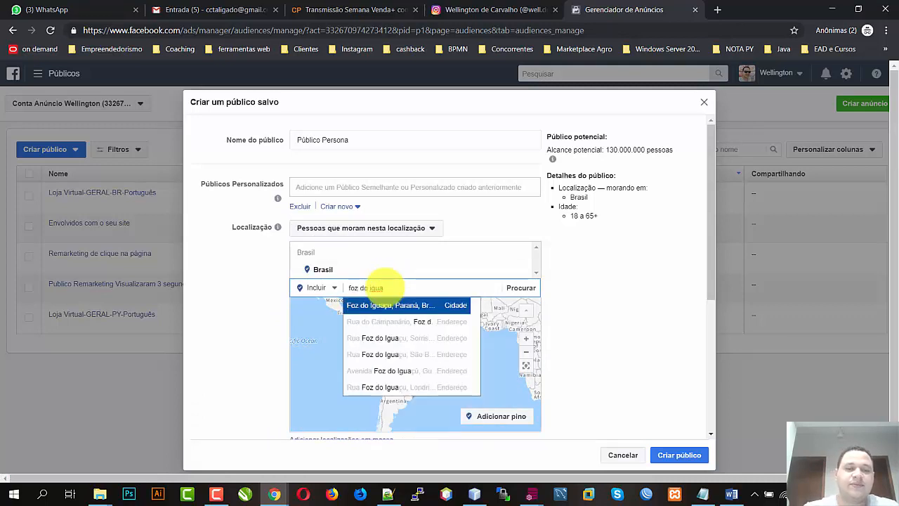
{"action": "left_click", "coordinate": [389, 305]}
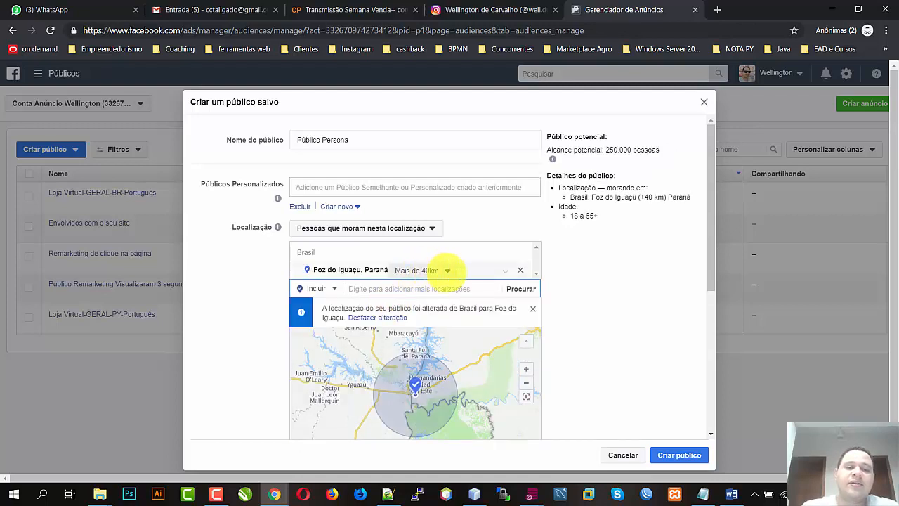
Set the reach radius around Foz do Iguaçu to 50 km
{"action": "left_click", "coordinate": [446, 269]}
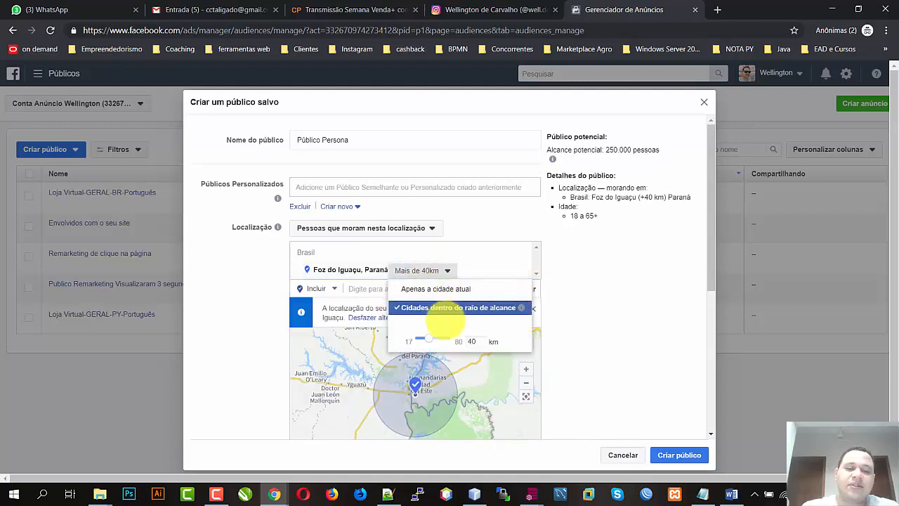
{"action": "left_click_drag", "start_coordinate": [429, 337], "coordinate": [436, 336]}
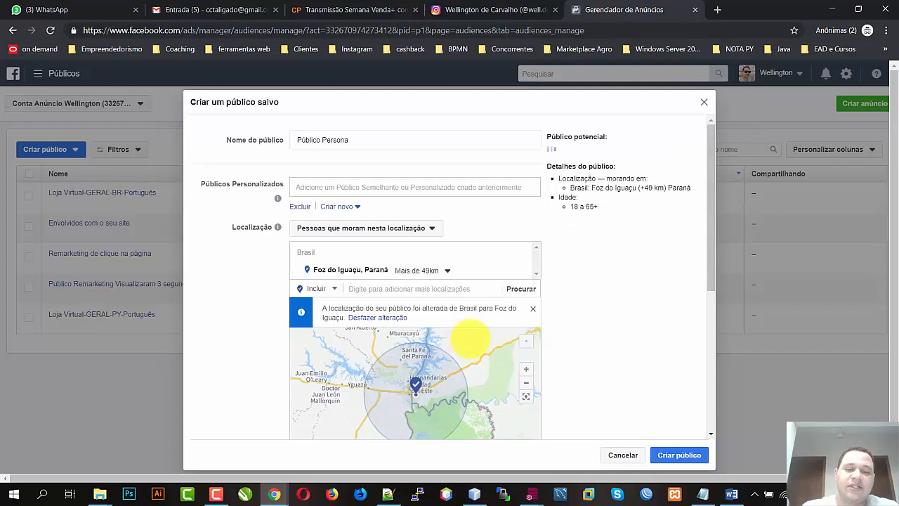
{"action": "left_click", "coordinate": [448, 269]}
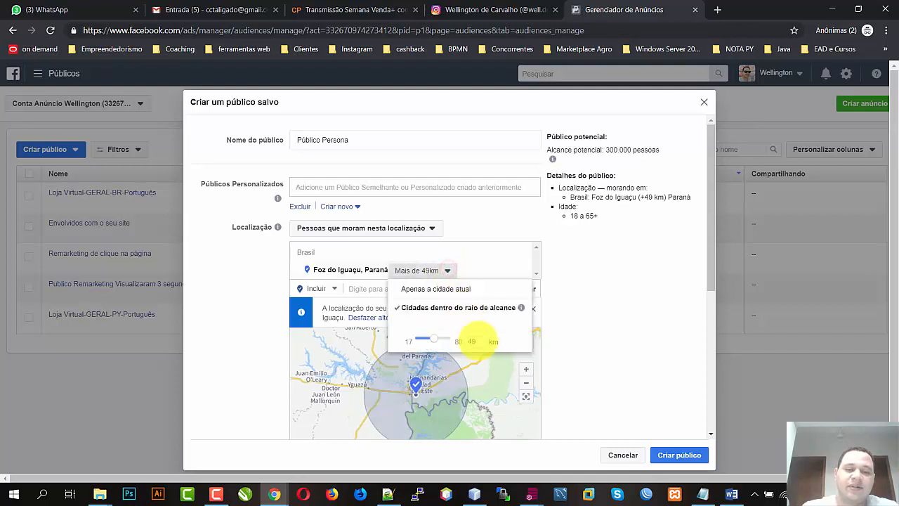
{"action": "left_click", "coordinate": [479, 345]}
{"action": "left_click_drag", "start_coordinate": [476, 344], "coordinate": [467, 342]}
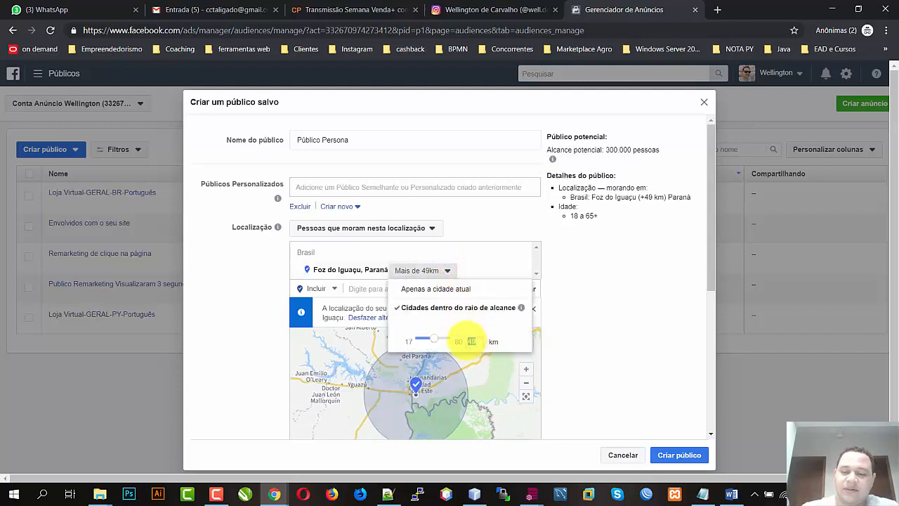
{"action": "type", "text": "50"}
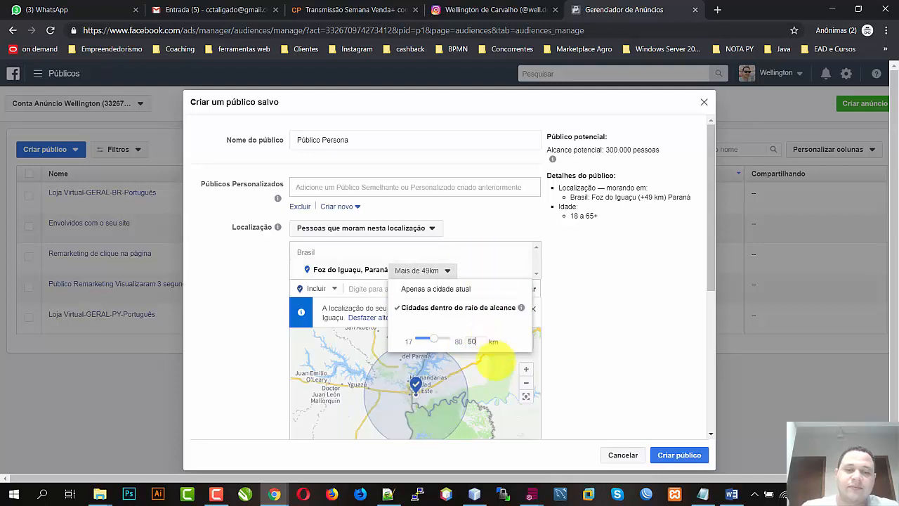
{"action": "left_click", "coordinate": [560, 358]}
{"action": "left_click", "coordinate": [447, 270]}
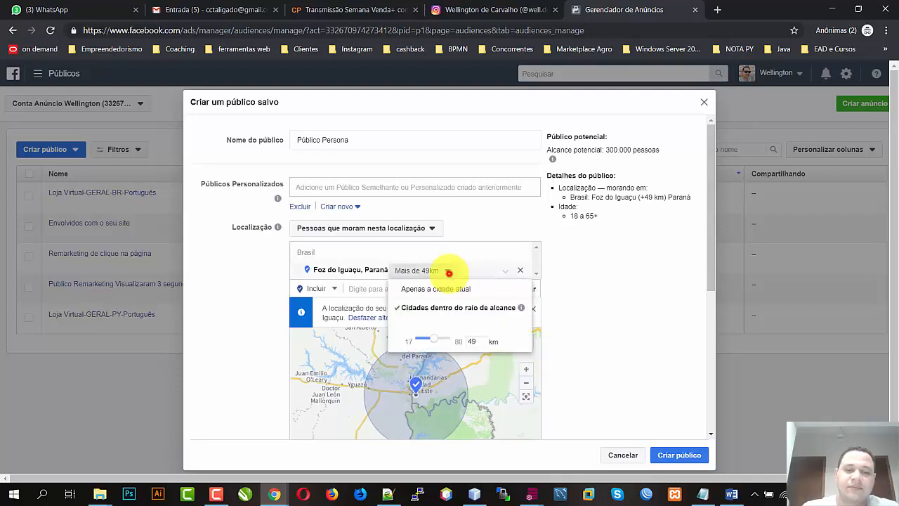
{"action": "double_click", "coordinate": [473, 341]}
{"action": "type", "text": "50"}
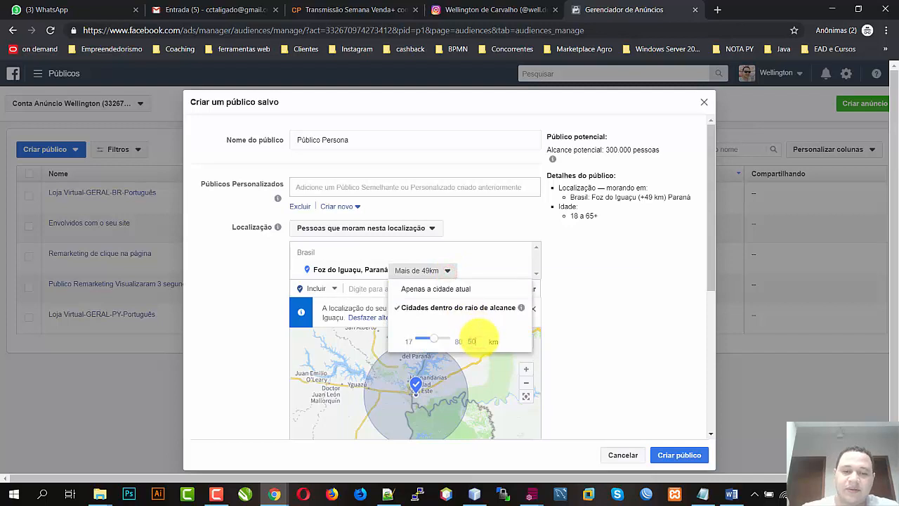
{"action": "key", "text": "Return"}
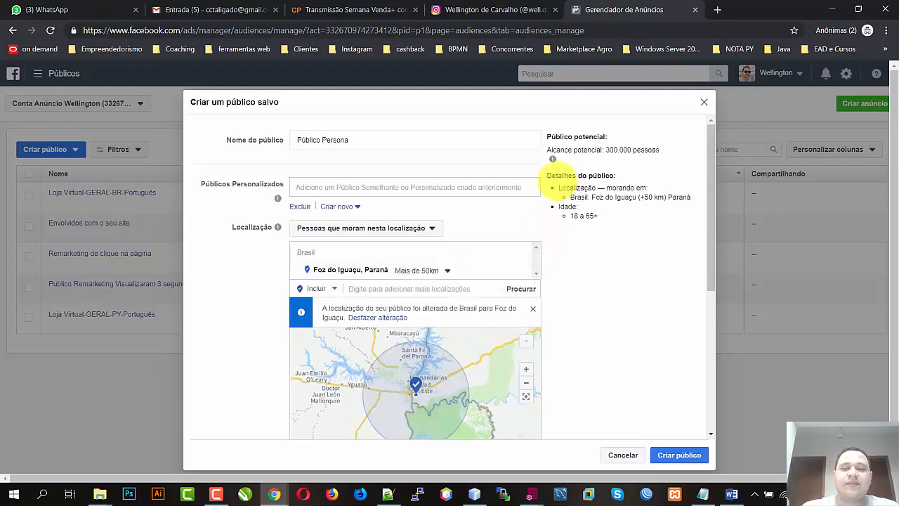
Remove Foz do Iguaçu from the audience's locations and add Brasil as the location to compare its potential reach
{"action": "left_click_drag", "start_coordinate": [548, 149], "coordinate": [660, 150]}
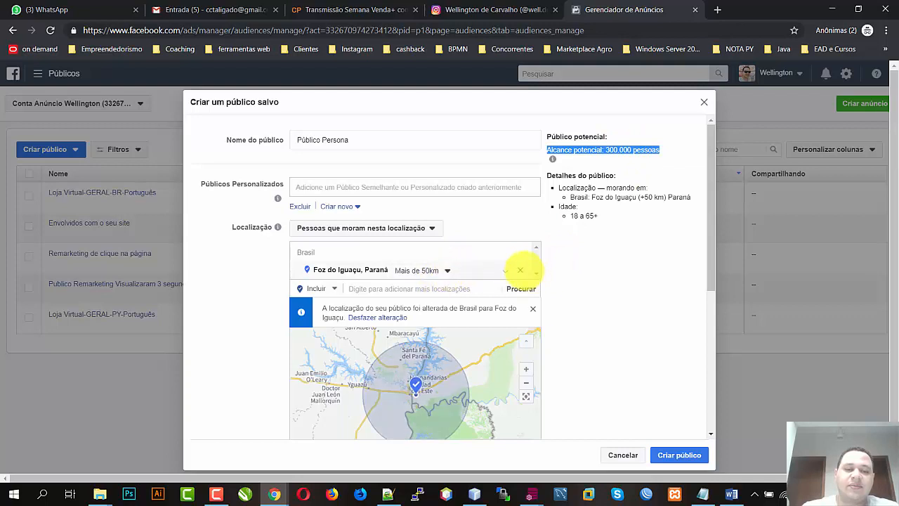
{"action": "left_click", "coordinate": [520, 270]}
{"action": "left_click", "coordinate": [461, 254]}
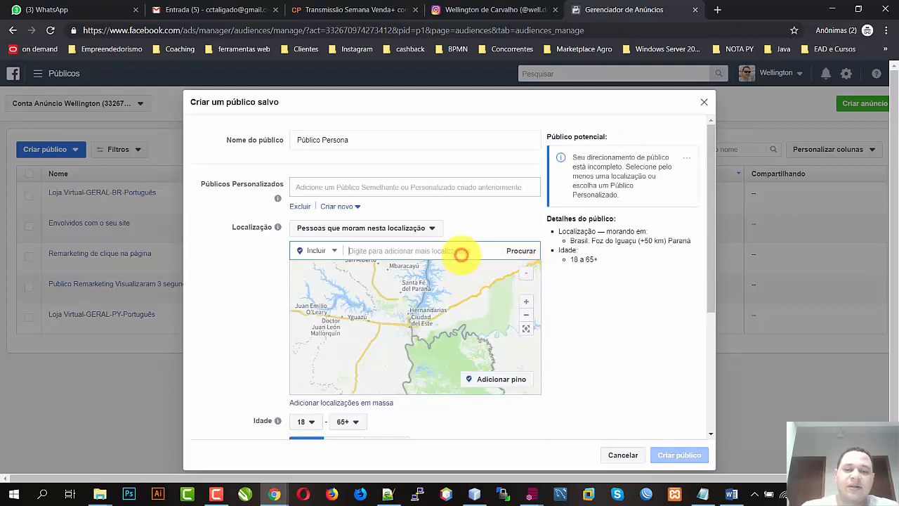
{"action": "type", "text": "brasil"}
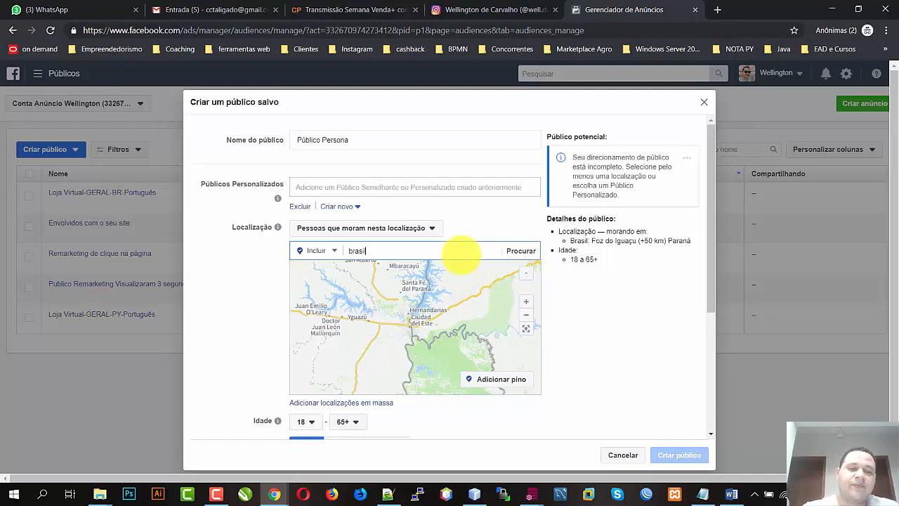
{"action": "left_click", "coordinate": [442, 269]}
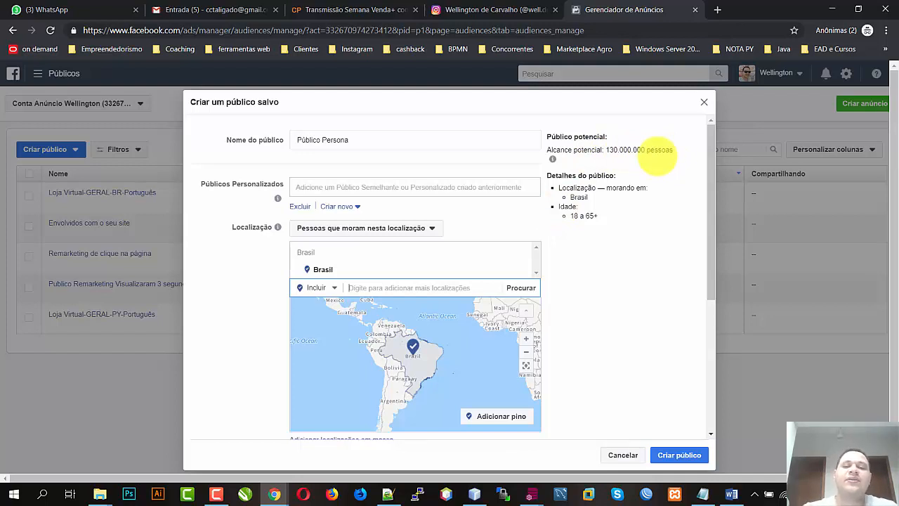
Set the audience location to the city Foz do Iguaçu, Paraná, with a reach radius of 71 km
{"action": "left_click", "coordinate": [406, 286]}
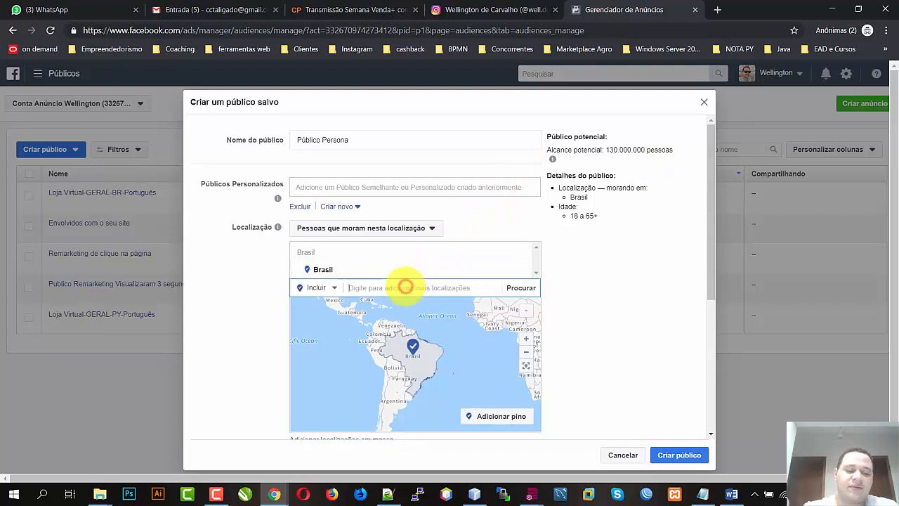
{"action": "type", "text": "foz"}
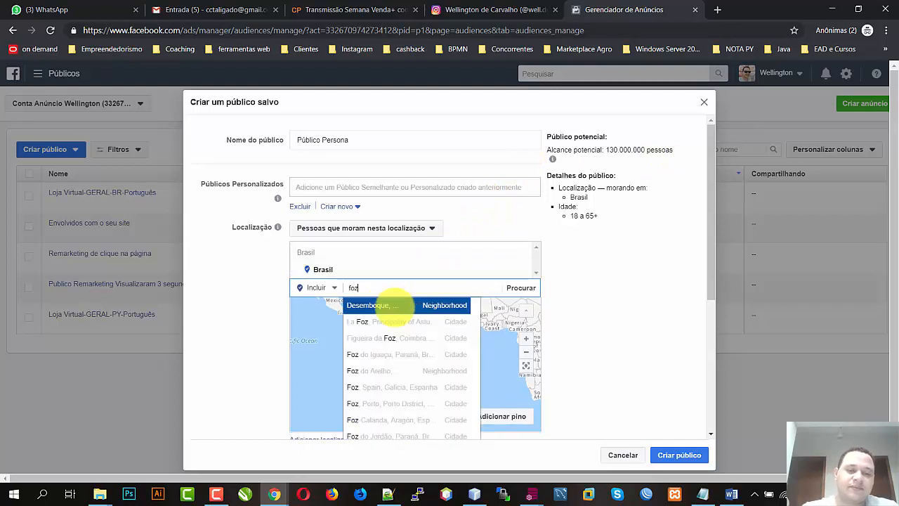
{"action": "type", "text": " do igua"}
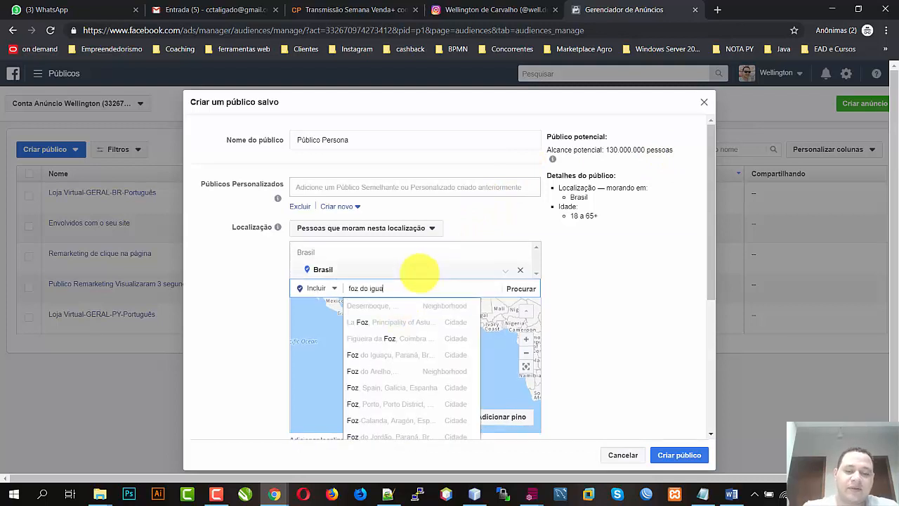
{"action": "type", "text": "çu"}
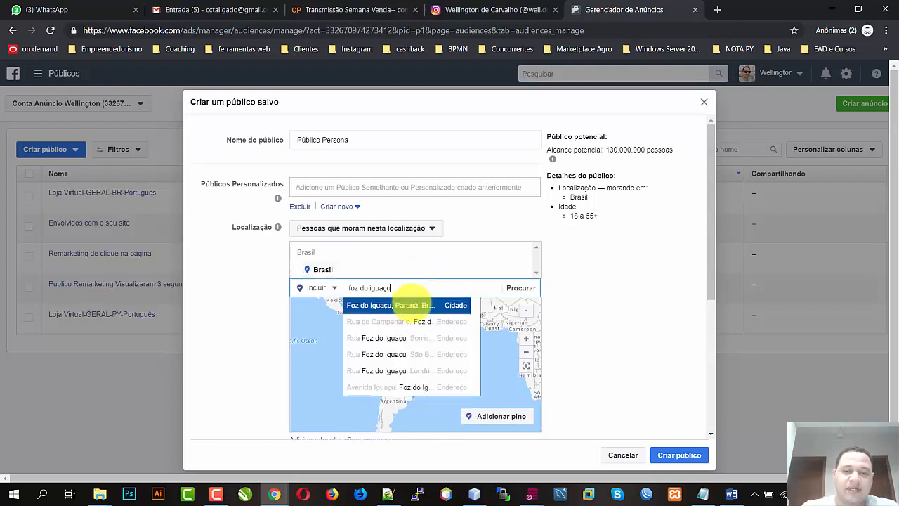
{"action": "left_click", "coordinate": [393, 304]}
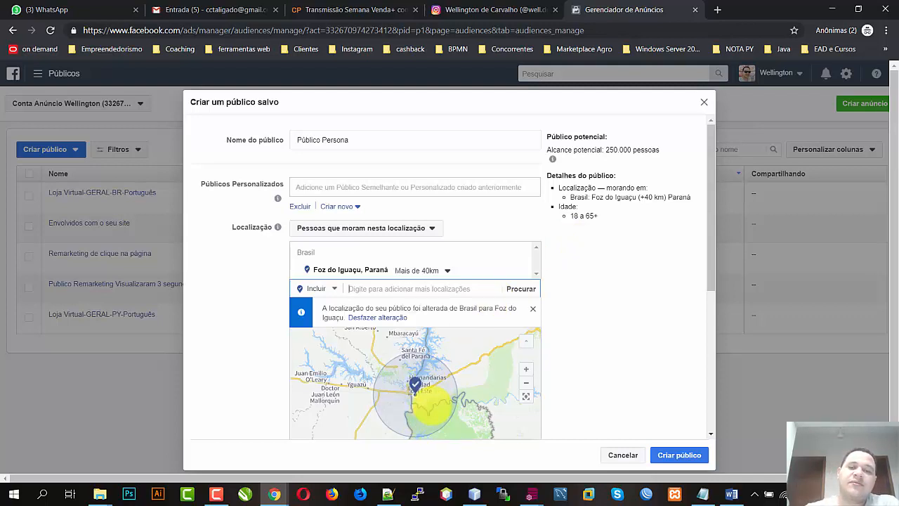
{"action": "left_click", "coordinate": [443, 270]}
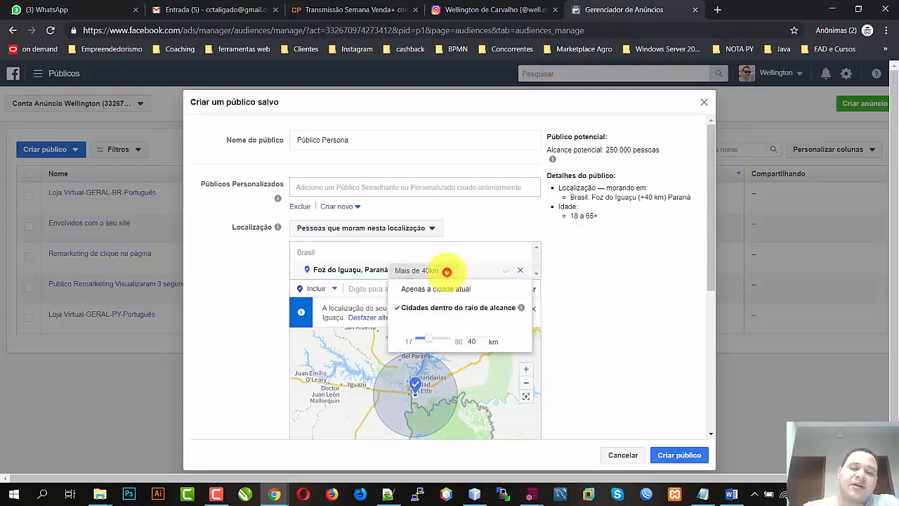
{"action": "left_click_drag", "start_coordinate": [429, 338], "coordinate": [447, 341]}
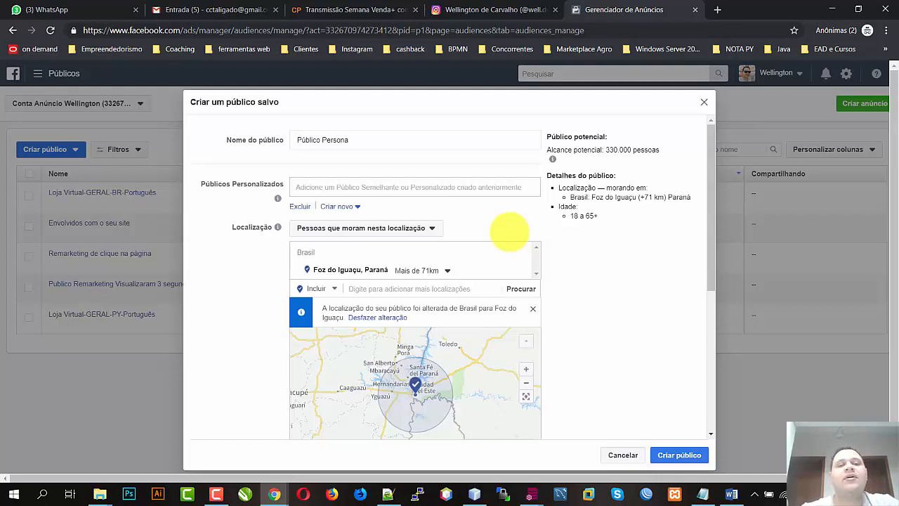
Compare the location options Pessoas nesta localização recentemente and Pessoas visitando esta localização, and select Pessoas visitando esta localização
{"action": "left_click", "coordinate": [434, 227]}
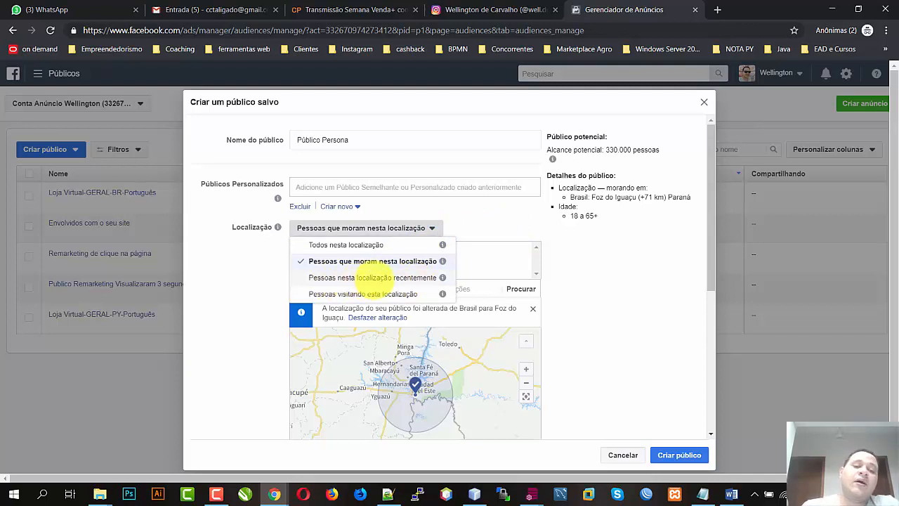
{"action": "left_click", "coordinate": [380, 294]}
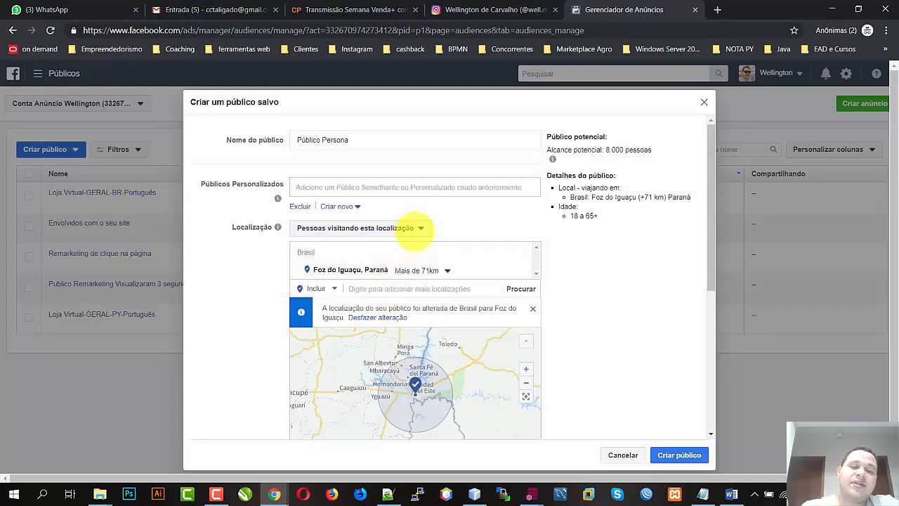
{"action": "left_click", "coordinate": [420, 228]}
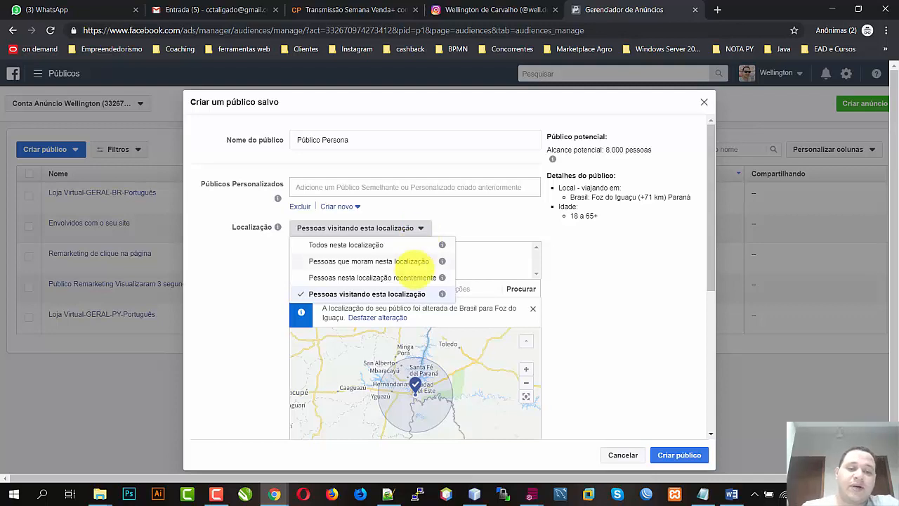
{"action": "left_click", "coordinate": [406, 277]}
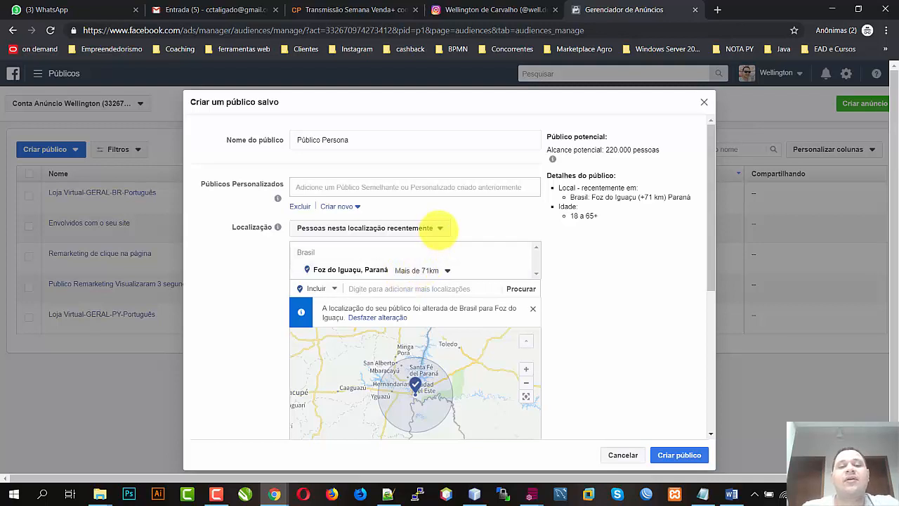
{"action": "left_click", "coordinate": [439, 228]}
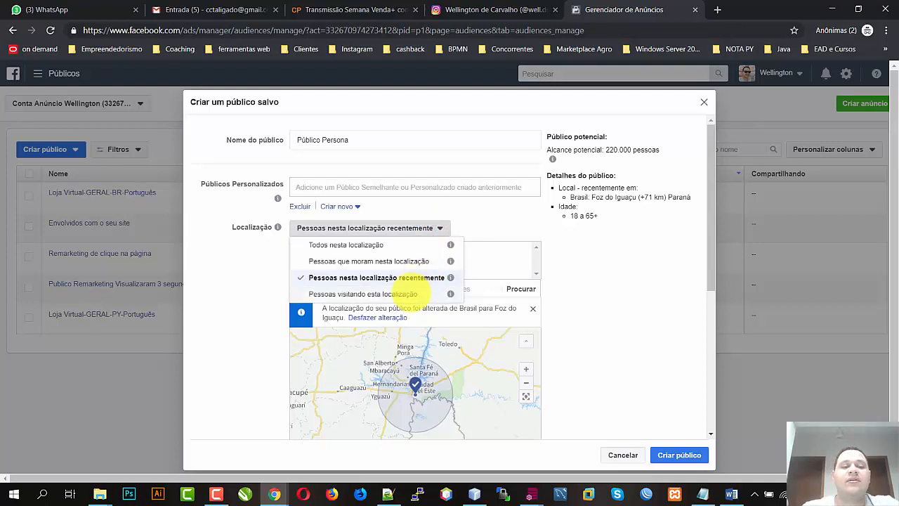
{"action": "left_click", "coordinate": [406, 294]}
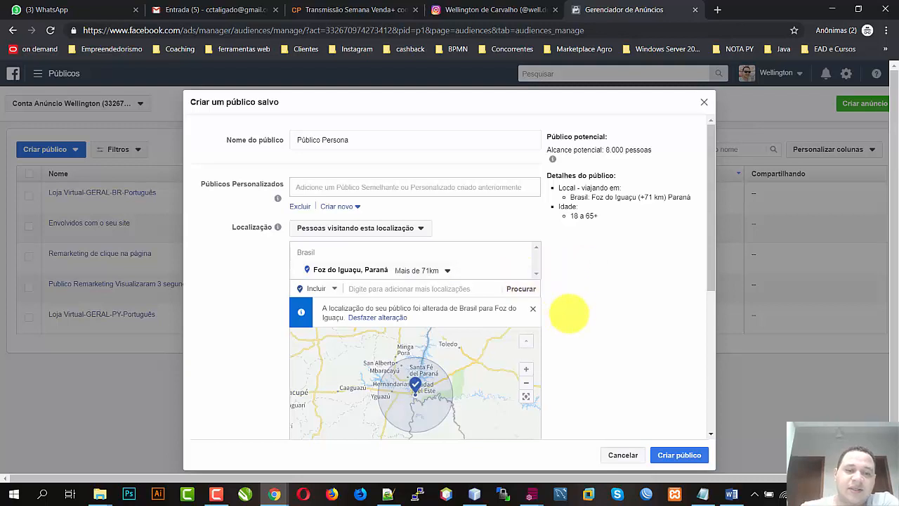
Set the audience's age range to 25 to 50 and check the potential reach
{"action": "scroll", "coordinate": [573, 312], "scroll_direction": "down", "scroll_amount": 3}
{"action": "scroll", "coordinate": [576, 311], "scroll_direction": "down", "scroll_amount": 3}
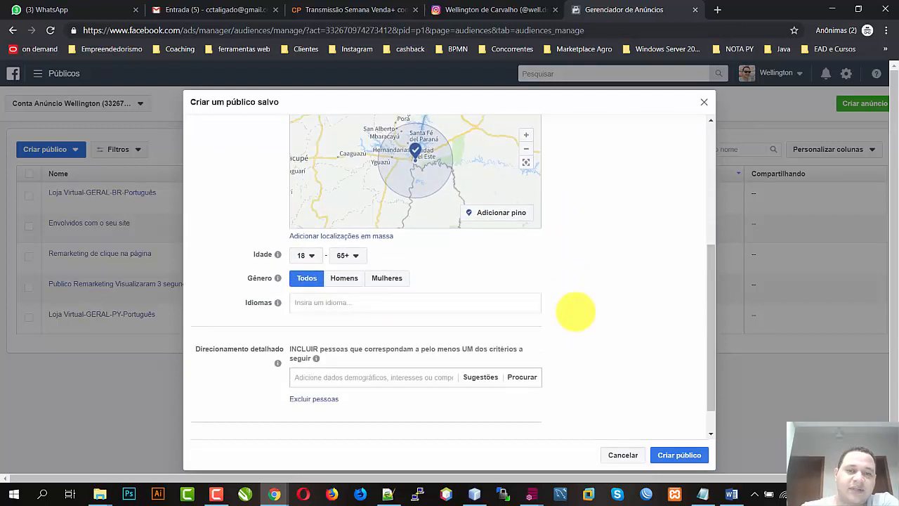
{"action": "scroll", "coordinate": [577, 311], "scroll_direction": "up", "scroll_amount": 6}
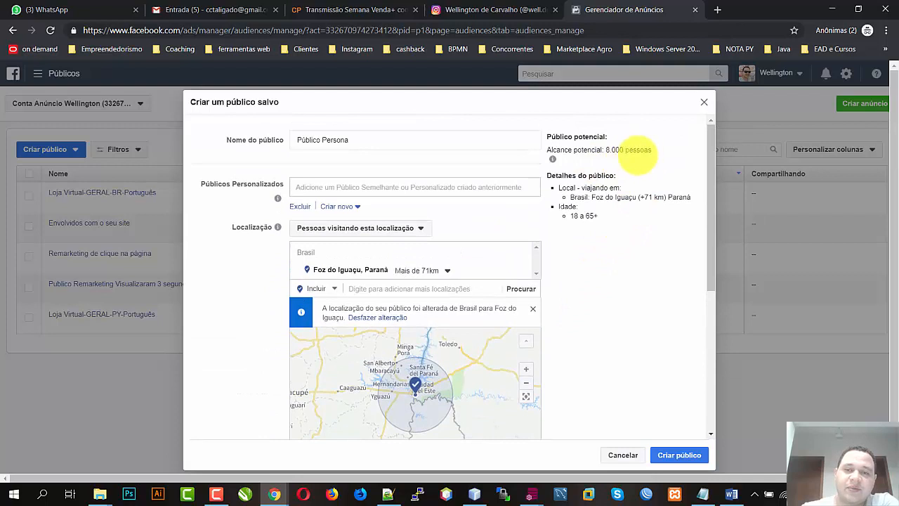
{"action": "scroll", "coordinate": [592, 189], "scroll_direction": "down", "scroll_amount": 7}
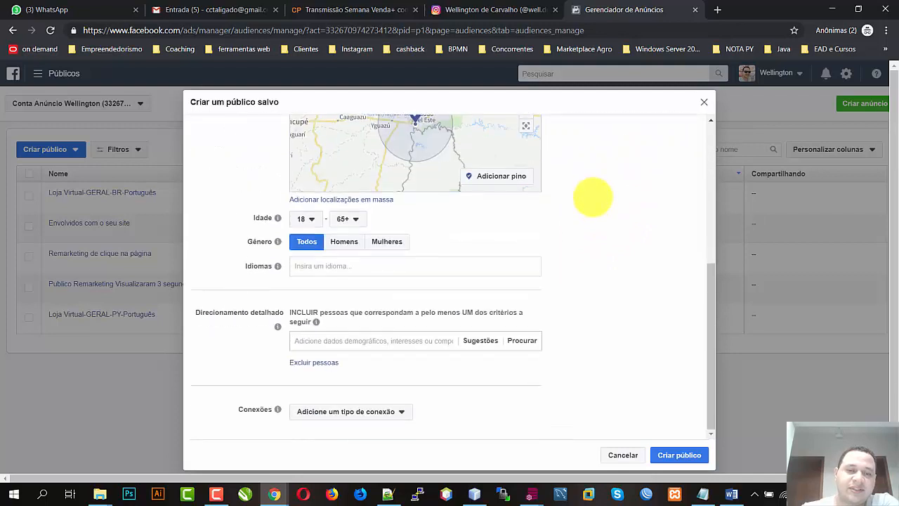
{"action": "scroll", "coordinate": [587, 204], "scroll_direction": "up", "scroll_amount": 1}
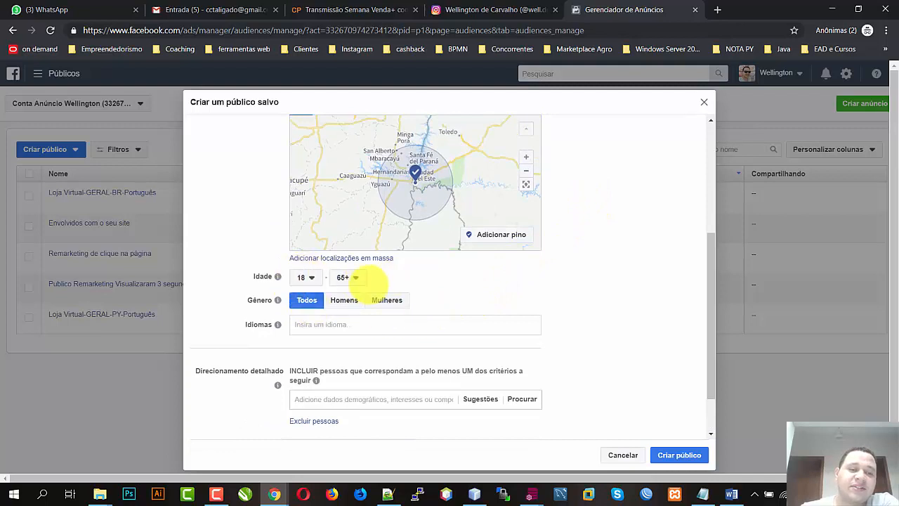
{"action": "left_click", "coordinate": [306, 278]}
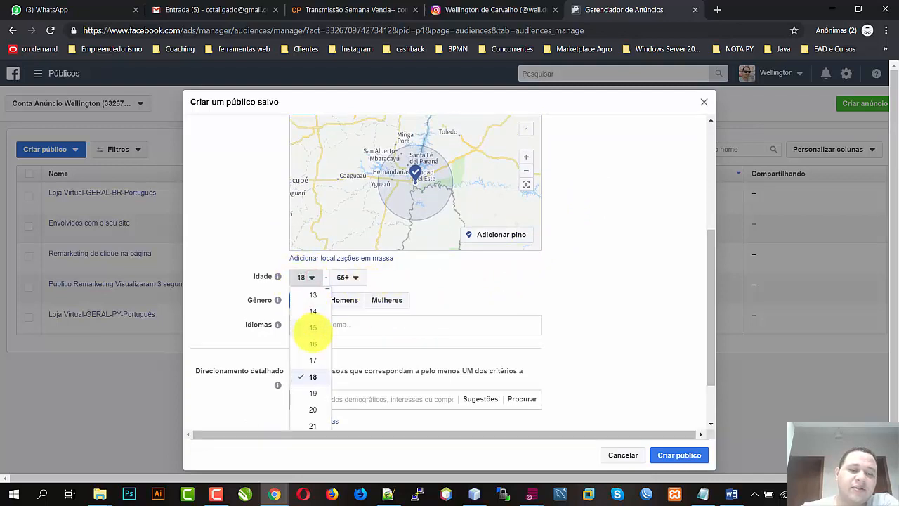
{"action": "scroll", "coordinate": [309, 331], "scroll_direction": "down", "scroll_amount": 2}
{"action": "scroll", "coordinate": [313, 337], "scroll_direction": "down", "scroll_amount": 1}
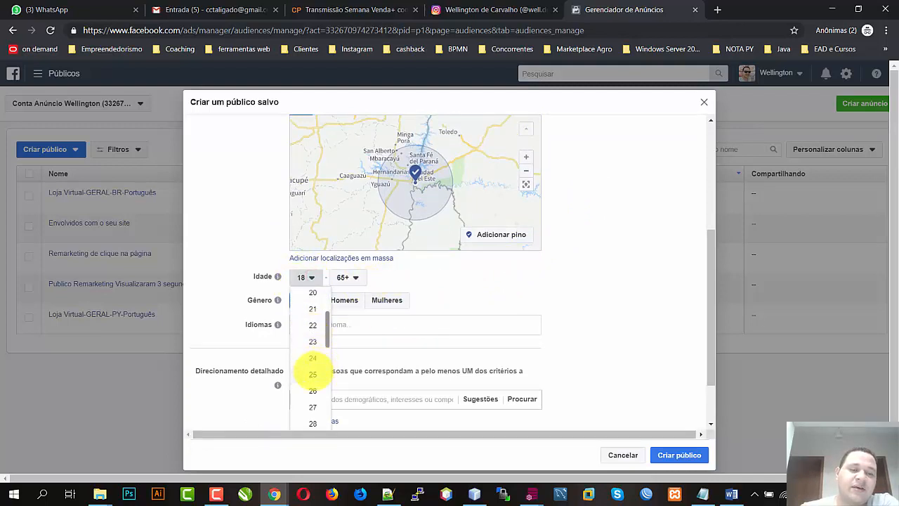
{"action": "left_click", "coordinate": [313, 374]}
{"action": "left_click", "coordinate": [351, 279]}
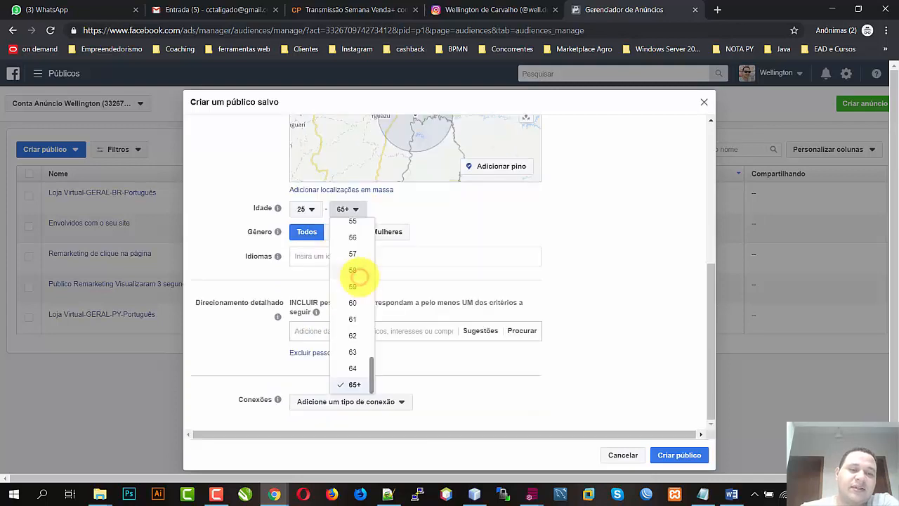
{"action": "scroll", "coordinate": [362, 277], "scroll_direction": "up", "scroll_amount": 3}
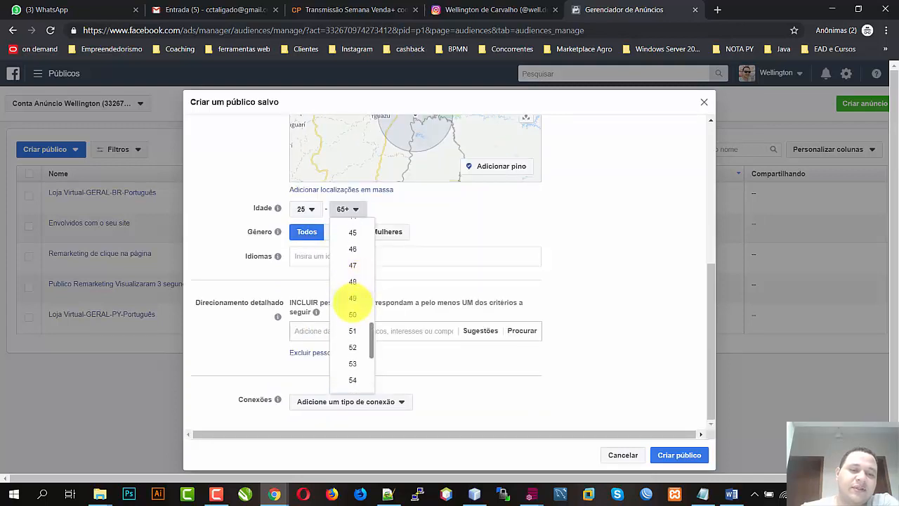
{"action": "left_click", "coordinate": [352, 312]}
{"action": "scroll", "coordinate": [588, 230], "scroll_direction": "up", "scroll_amount": 5}
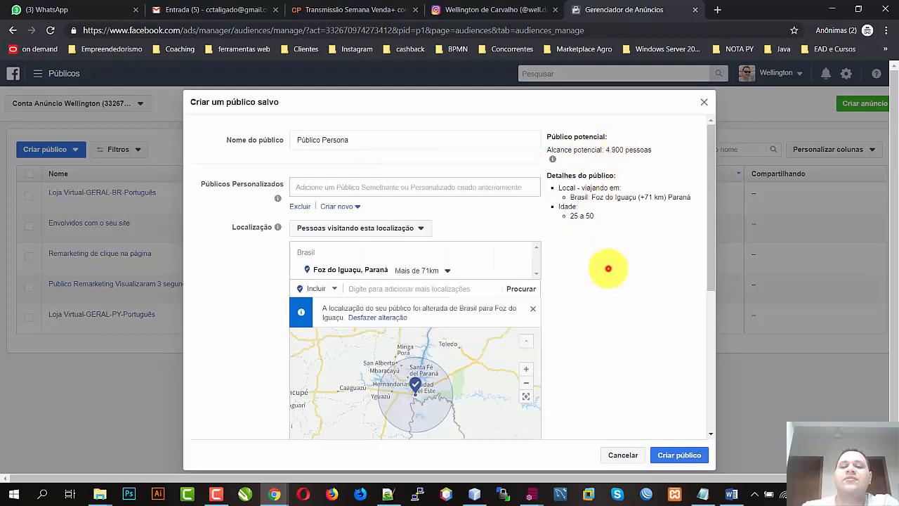
Restrict the audience's gender to Mulheres and check the potential reach
{"action": "scroll", "coordinate": [606, 273], "scroll_direction": "down", "scroll_amount": 3}
{"action": "scroll", "coordinate": [606, 272], "scroll_direction": "down", "scroll_amount": 2}
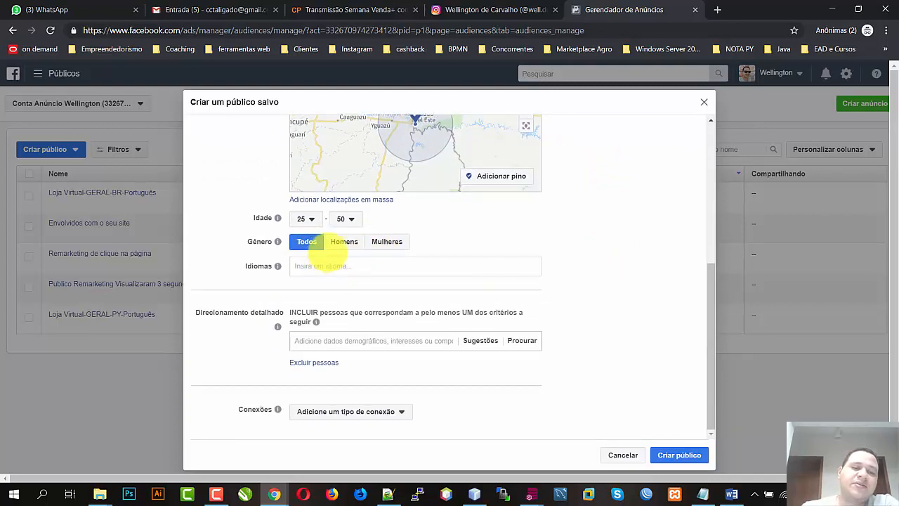
{"action": "left_click", "coordinate": [382, 242]}
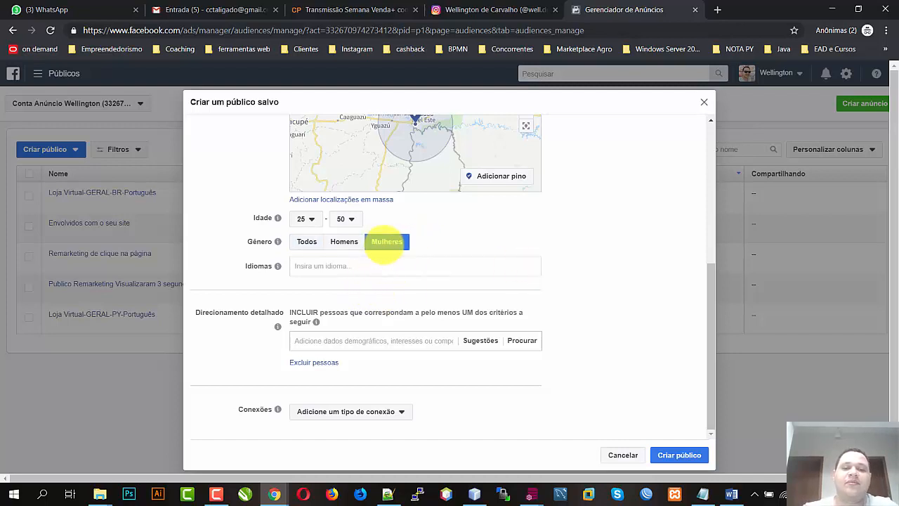
{"action": "scroll", "coordinate": [634, 232], "scroll_direction": "up", "scroll_amount": 1}
{"action": "scroll", "coordinate": [634, 232], "scroll_direction": "up", "scroll_amount": 5}
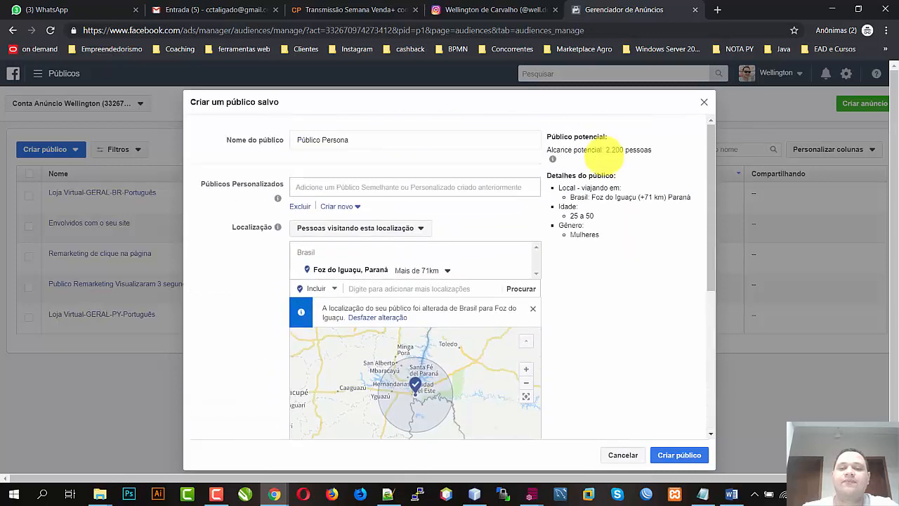
{"action": "scroll", "coordinate": [612, 221], "scroll_direction": "down", "scroll_amount": 6}
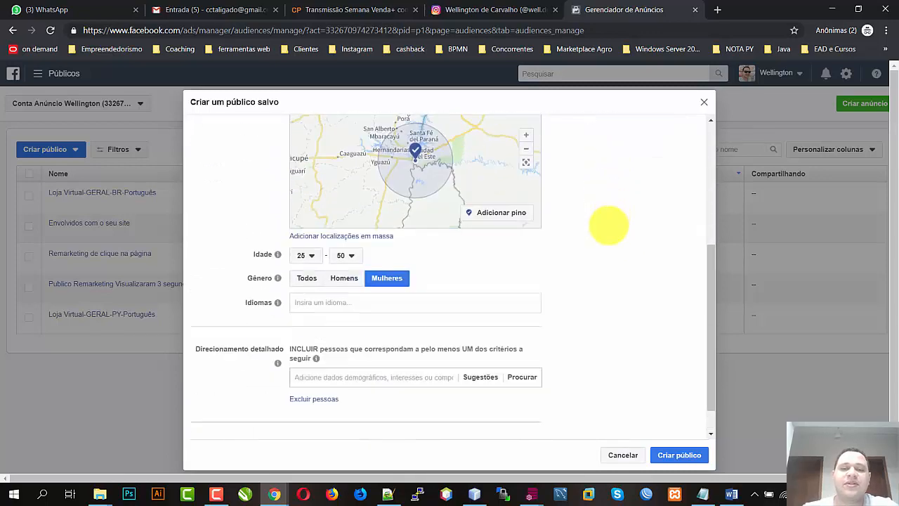
{"action": "scroll", "coordinate": [608, 224], "scroll_direction": "up", "scroll_amount": 6}
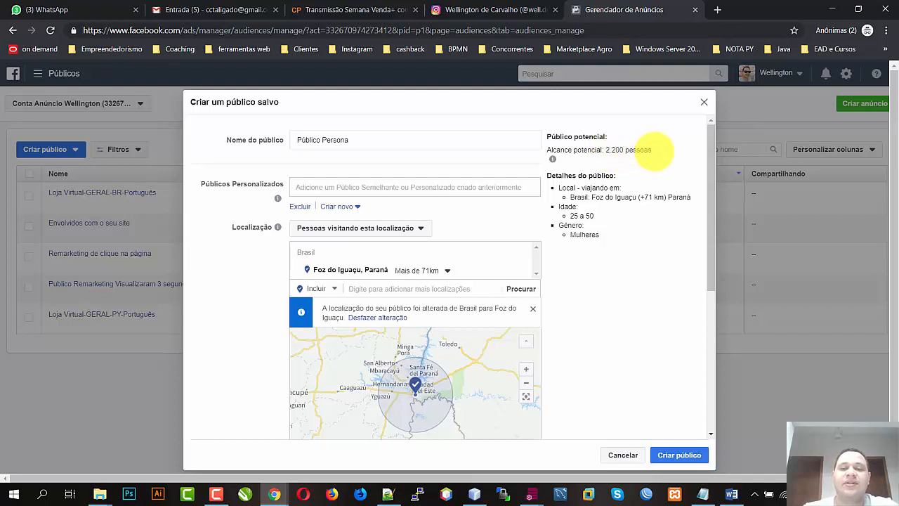
Add Português (Brasil) as the audience's language
{"action": "scroll", "coordinate": [610, 277], "scroll_direction": "down", "scroll_amount": 4}
{"action": "scroll", "coordinate": [609, 277], "scroll_direction": "down", "scroll_amount": 1}
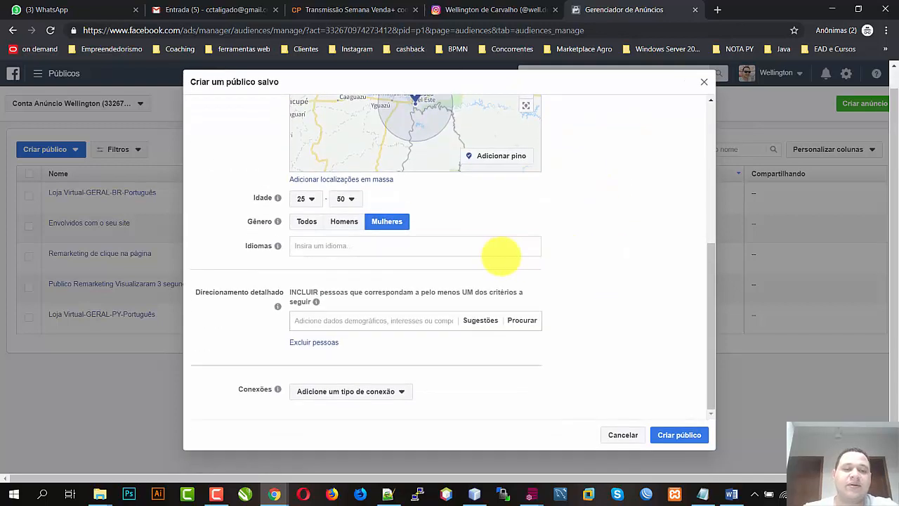
{"action": "left_click", "coordinate": [464, 245]}
{"action": "type", "text": "por"}
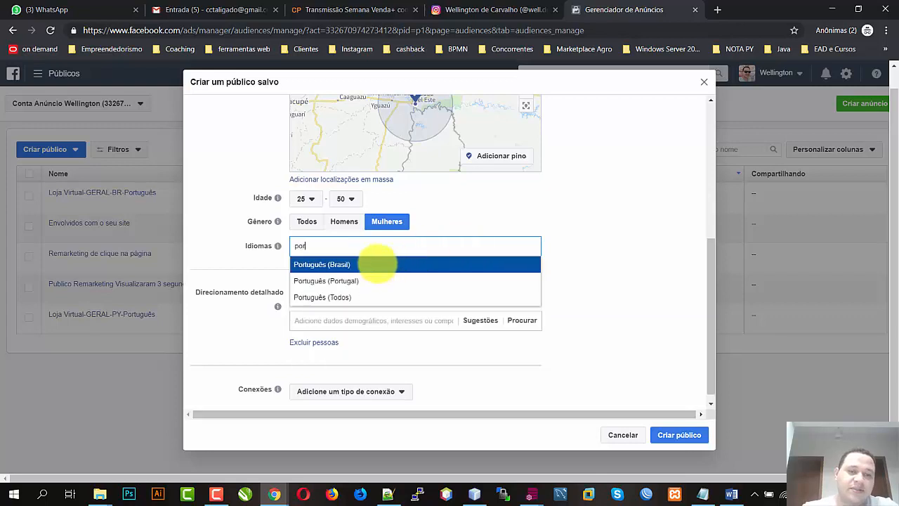
{"action": "left_click", "coordinate": [377, 263]}
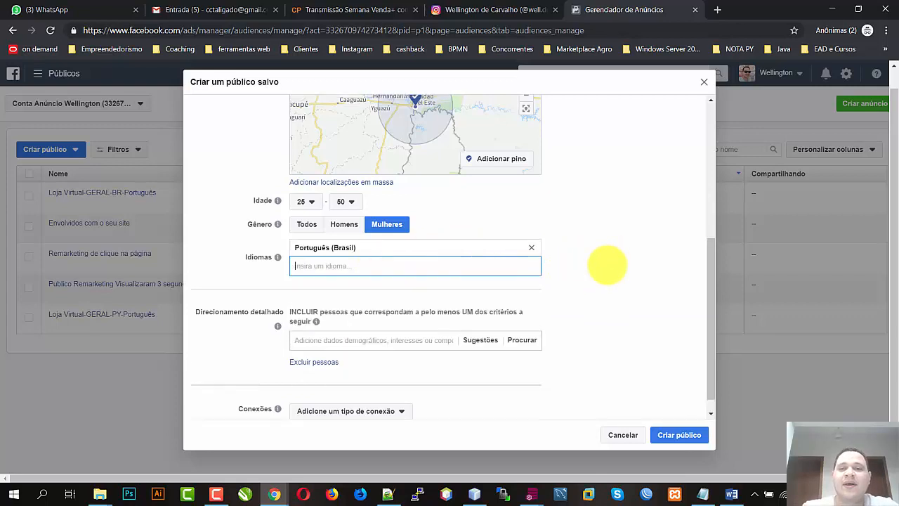
{"action": "scroll", "coordinate": [608, 265], "scroll_direction": "up", "scroll_amount": 5}
{"action": "scroll", "coordinate": [607, 267], "scroll_direction": "down", "scroll_amount": 4}
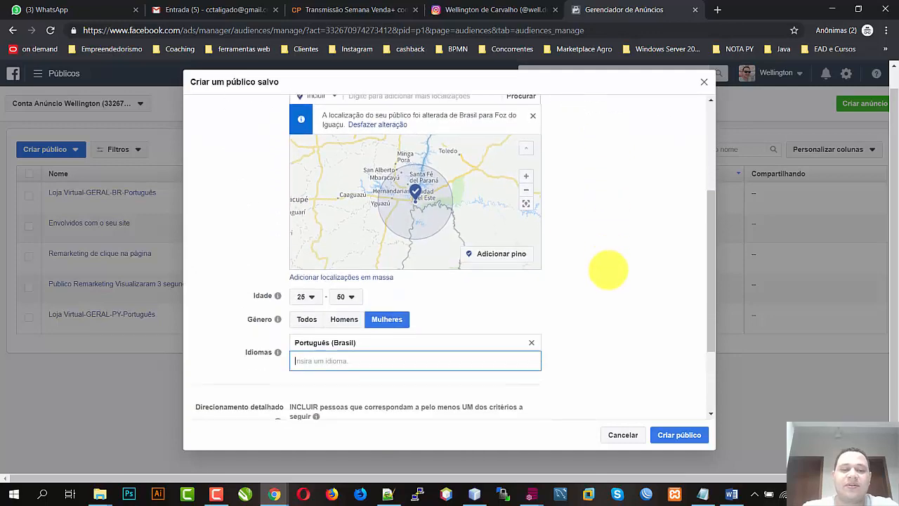
Add the relationship status Casado to the detailed targeting criteria
{"action": "scroll", "coordinate": [607, 267], "scroll_direction": "up", "scroll_amount": 4}
{"action": "scroll", "coordinate": [602, 227], "scroll_direction": "down", "scroll_amount": 5}
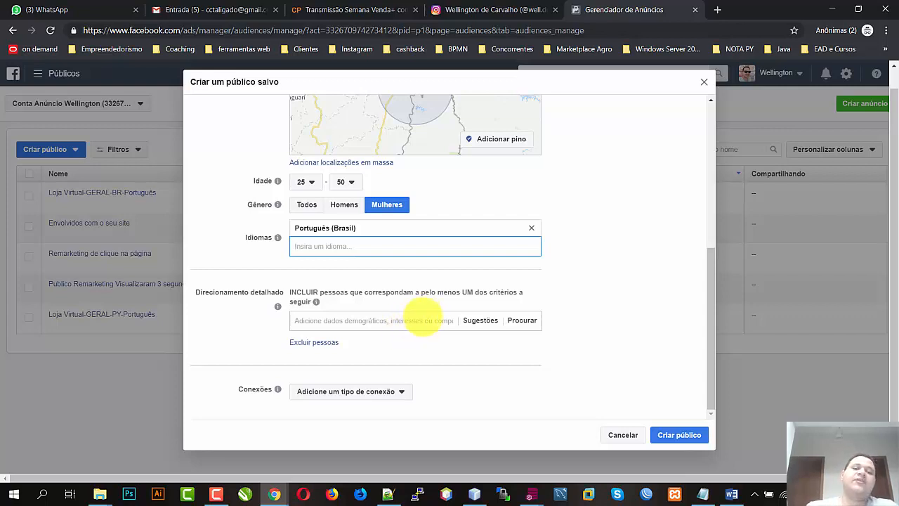
{"action": "left_click", "coordinate": [421, 319]}
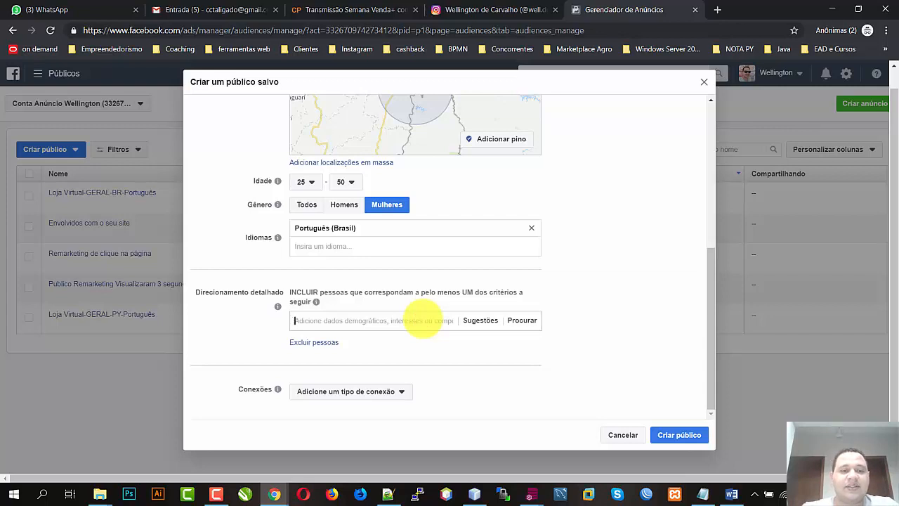
{"action": "type", "text": "ca"}
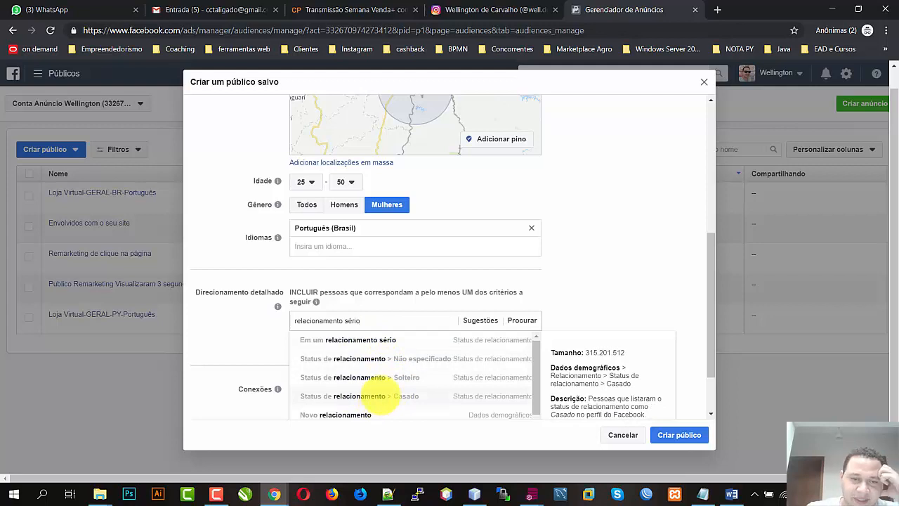
{"action": "left_click", "coordinate": [380, 395]}
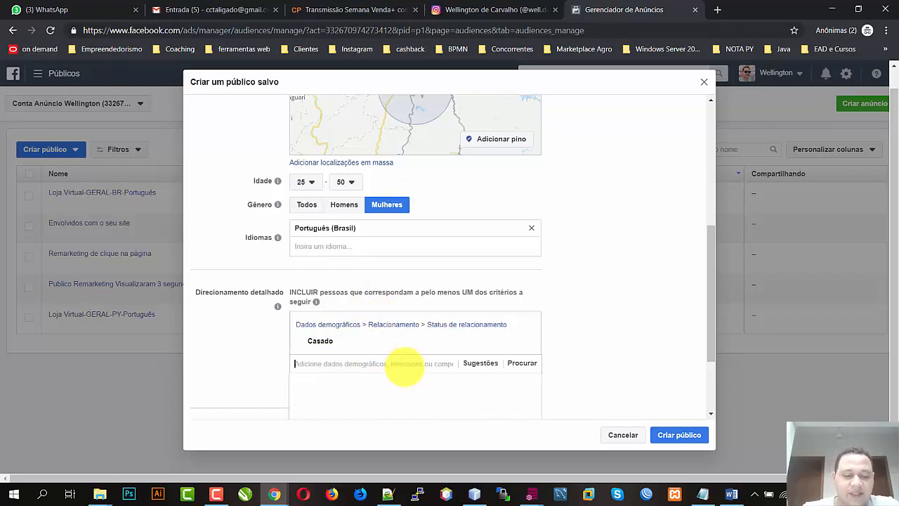
Add the demographic Vendas, from the occupation sectors, to the detailed targeting criteria
{"action": "type", "text": "vendas"}
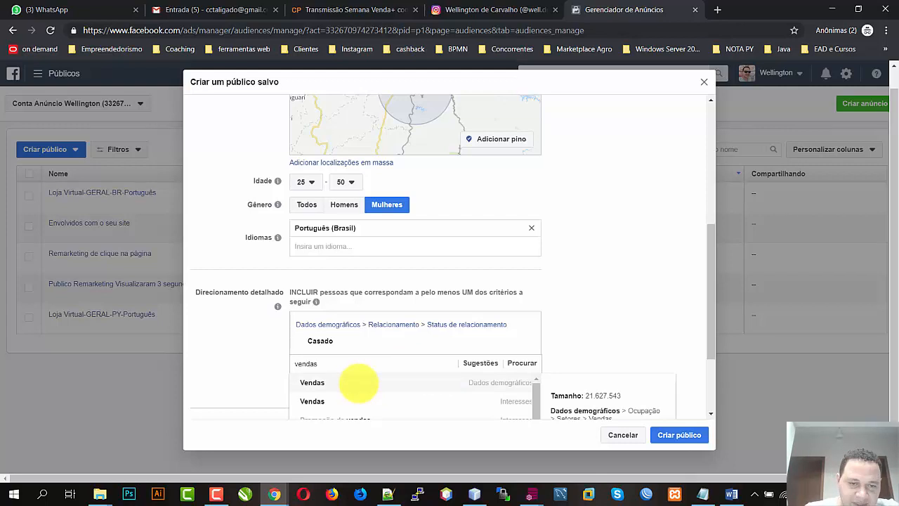
{"action": "left_click", "coordinate": [357, 382]}
{"action": "left_click", "coordinate": [592, 267]}
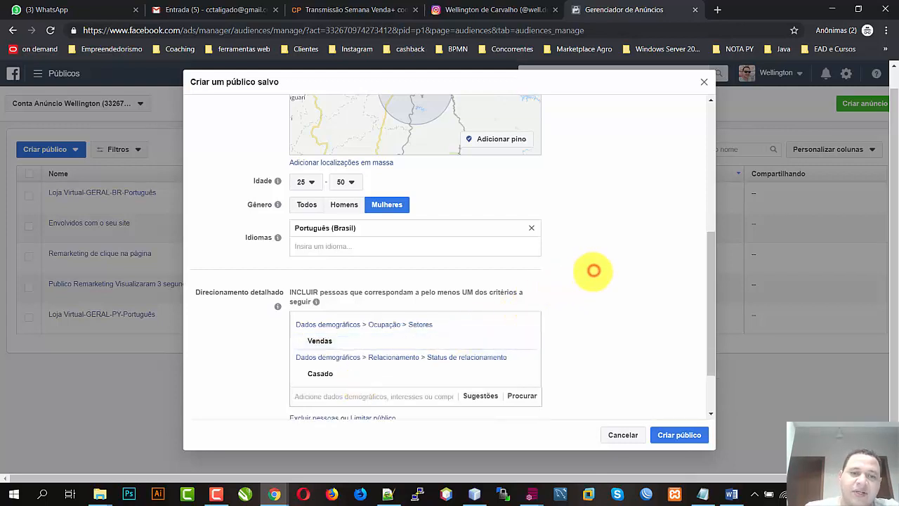
Examine how the Vendas and Casado criteria combine under the inclusion rule, and check the audience's potential reach and details
{"action": "scroll", "coordinate": [592, 270], "scroll_direction": "down", "scroll_amount": 1}
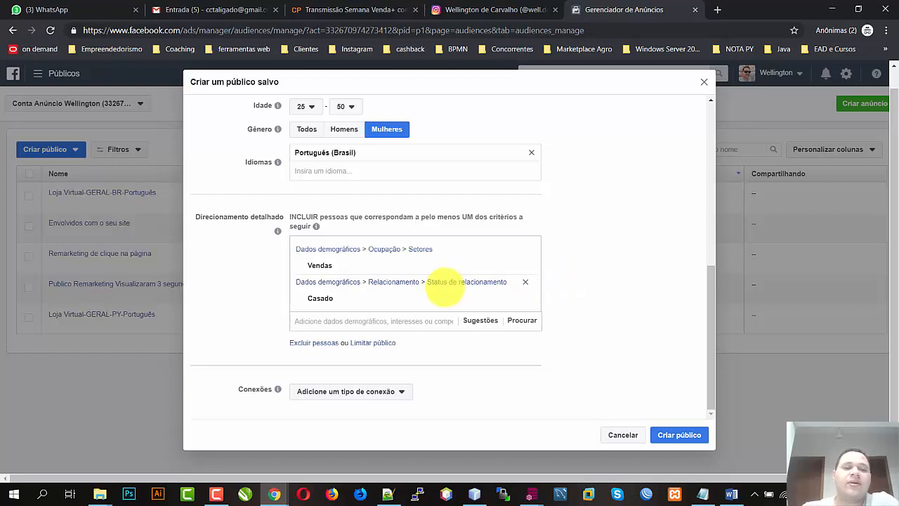
{"action": "mouse_move", "coordinate": [333, 296]}
{"action": "mouse_move", "coordinate": [338, 265]}
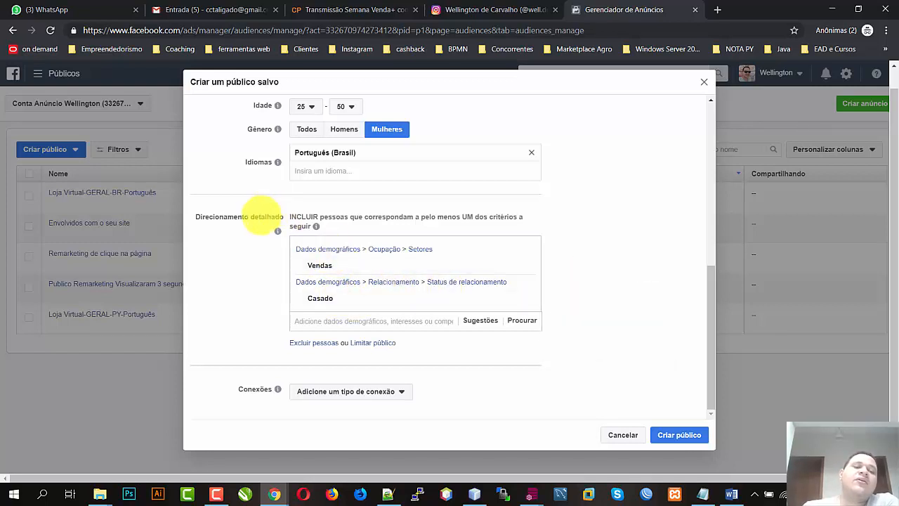
{"action": "left_click_drag", "start_coordinate": [289, 214], "coordinate": [367, 226]}
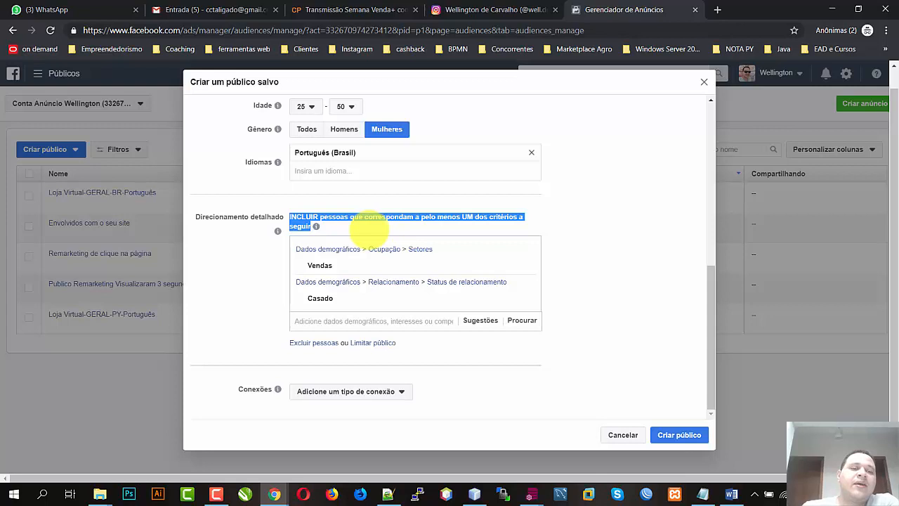
{"action": "mouse_move", "coordinate": [341, 270]}
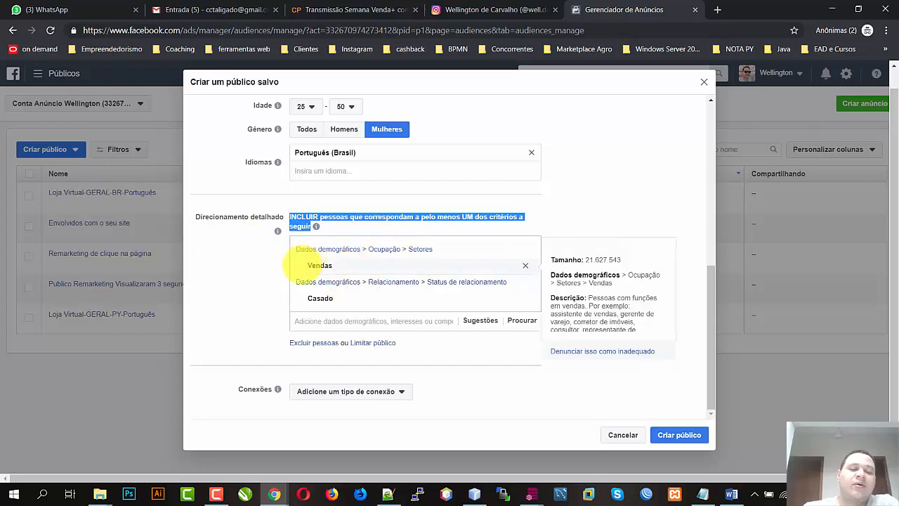
{"action": "mouse_move", "coordinate": [306, 298]}
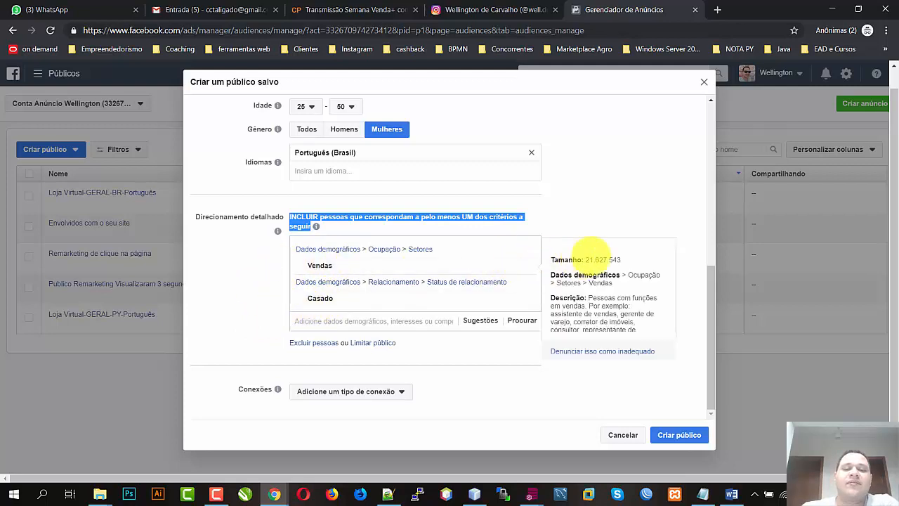
{"action": "scroll", "coordinate": [628, 203], "scroll_direction": "up", "scroll_amount": 6}
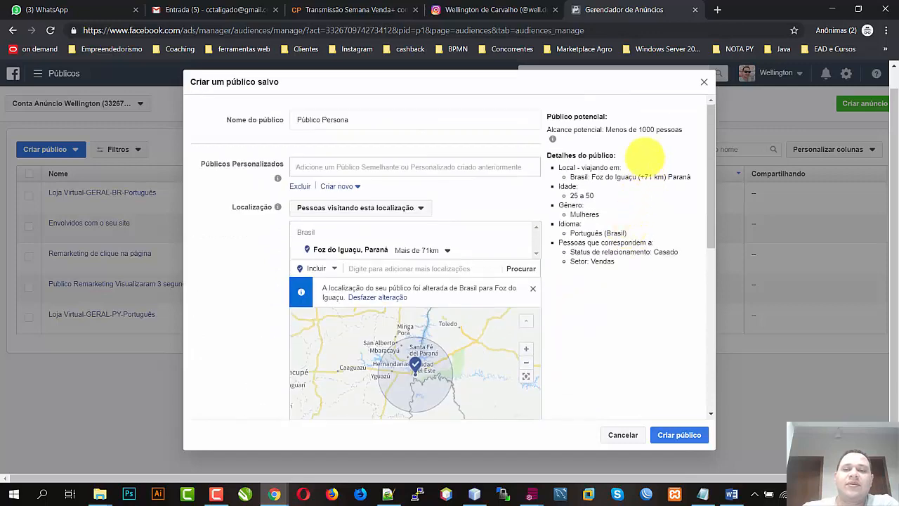
{"action": "scroll", "coordinate": [624, 235], "scroll_direction": "down", "scroll_amount": 2}
{"action": "scroll", "coordinate": [624, 238], "scroll_direction": "down", "scroll_amount": 3}
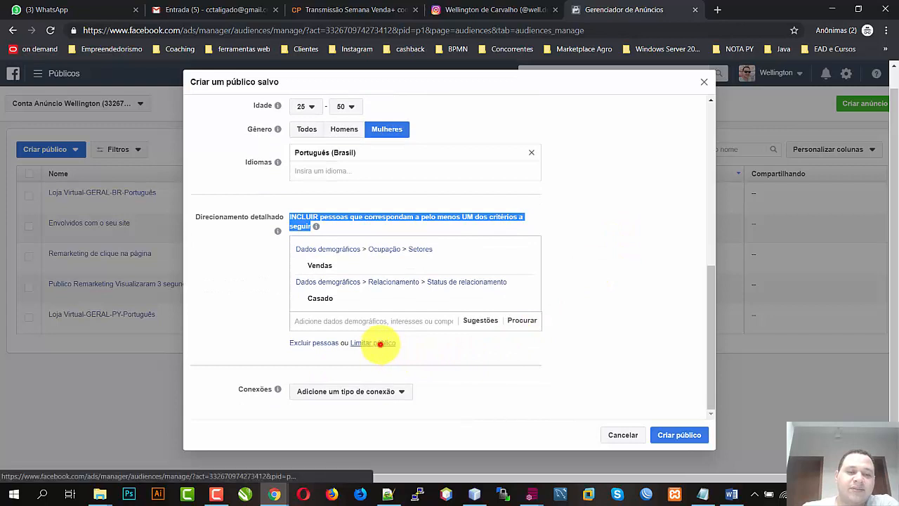
Narrow the audience by adding a second criteria group that people must also match
{"action": "left_click", "coordinate": [378, 343]}
{"action": "scroll", "coordinate": [281, 309], "scroll_direction": "down", "scroll_amount": 1}
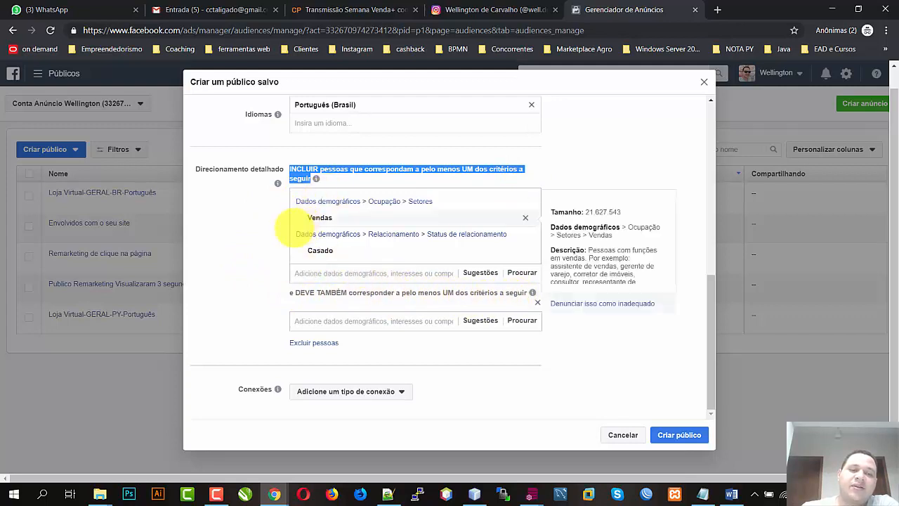
{"action": "mouse_move", "coordinate": [309, 216]}
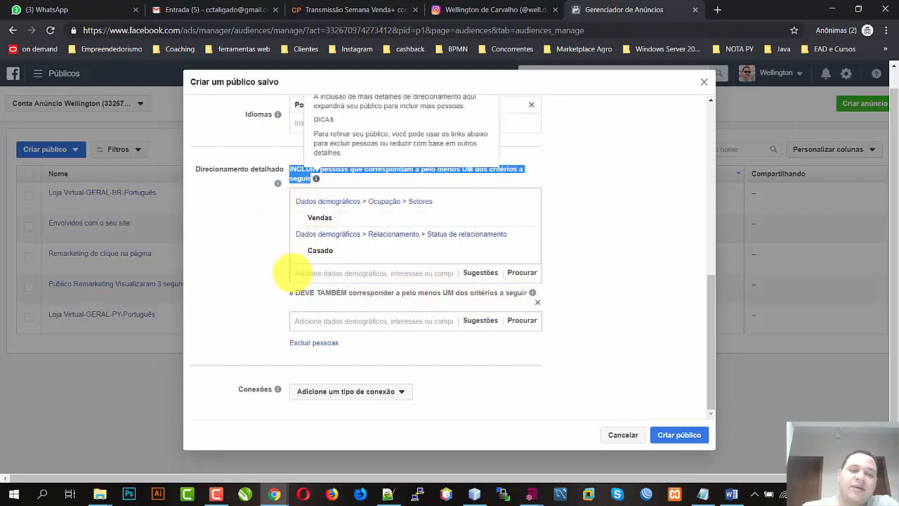
Remove Casado from the first detailed targeting group
{"action": "mouse_move", "coordinate": [291, 251]}
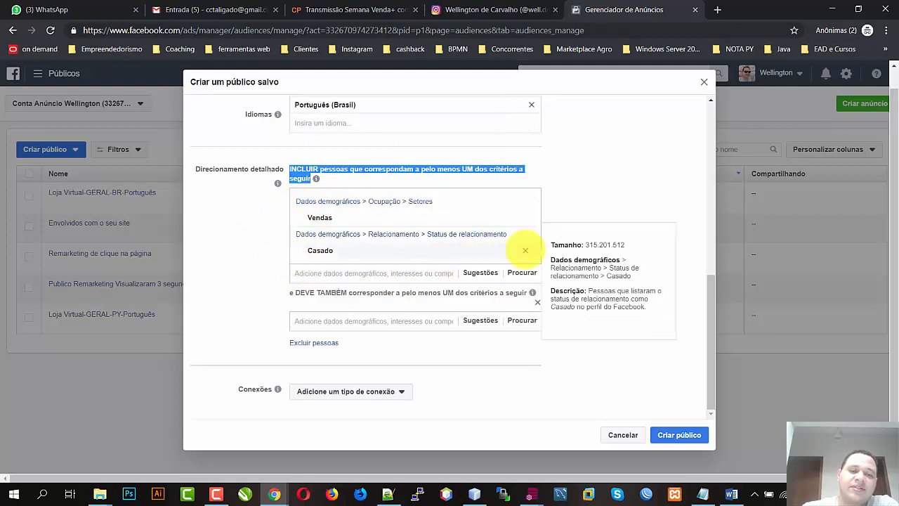
{"action": "left_click", "coordinate": [526, 250]}
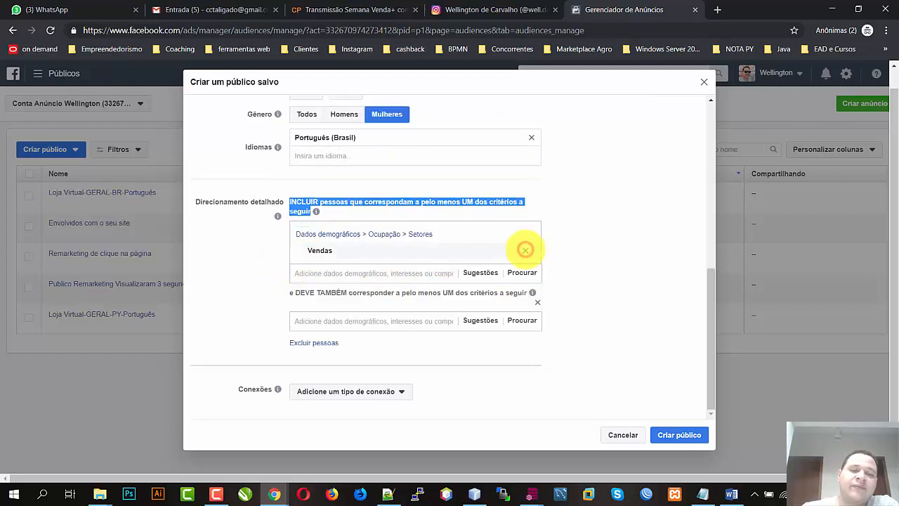
{"action": "left_click", "coordinate": [380, 321]}
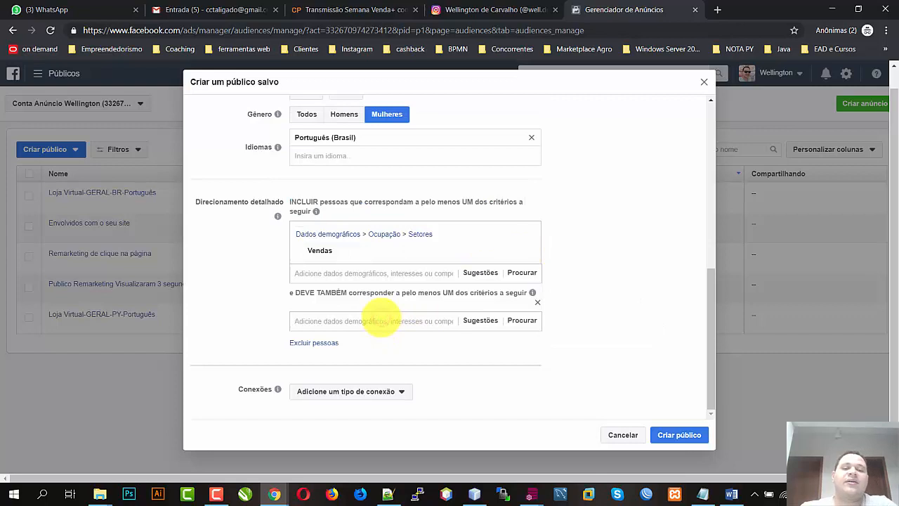
{"action": "mouse_move", "coordinate": [364, 251]}
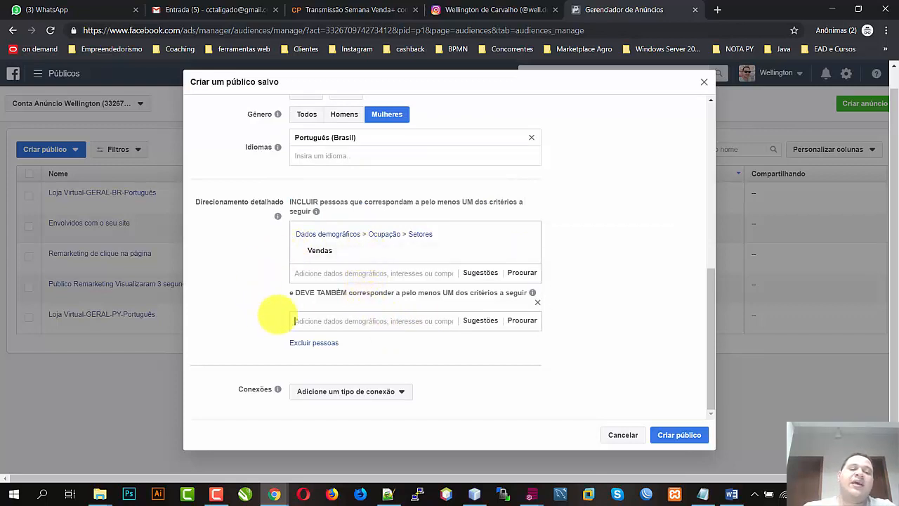
{"action": "left_click", "coordinate": [307, 321]}
{"action": "type", "text": "c"}
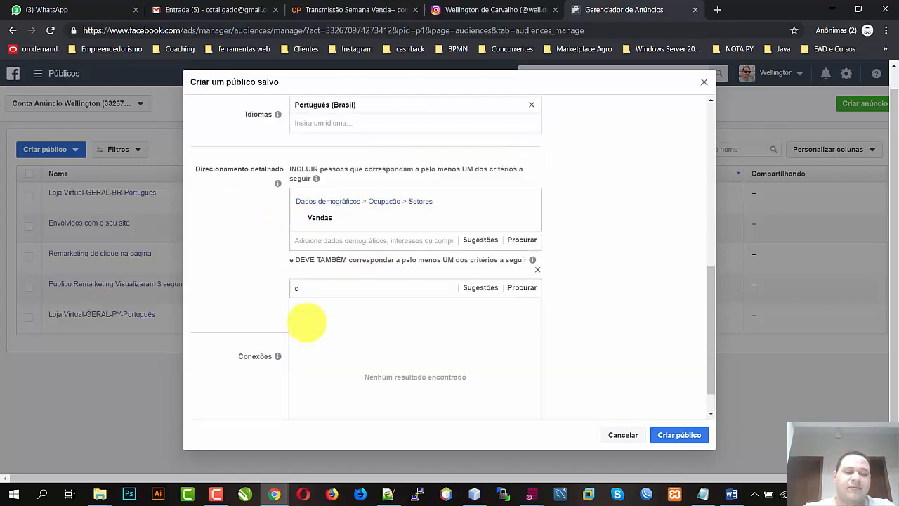
{"action": "type", "text": "asado"}
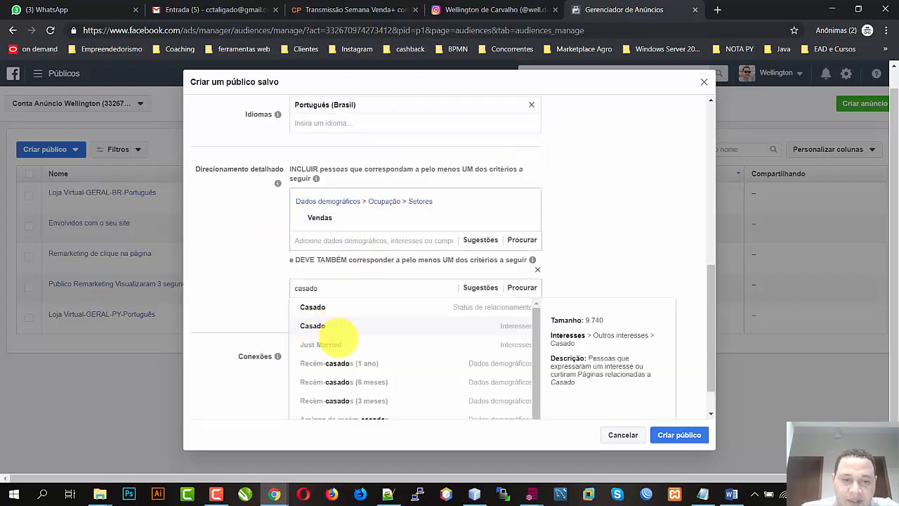
{"action": "scroll", "coordinate": [372, 346], "scroll_direction": "down", "scroll_amount": 1}
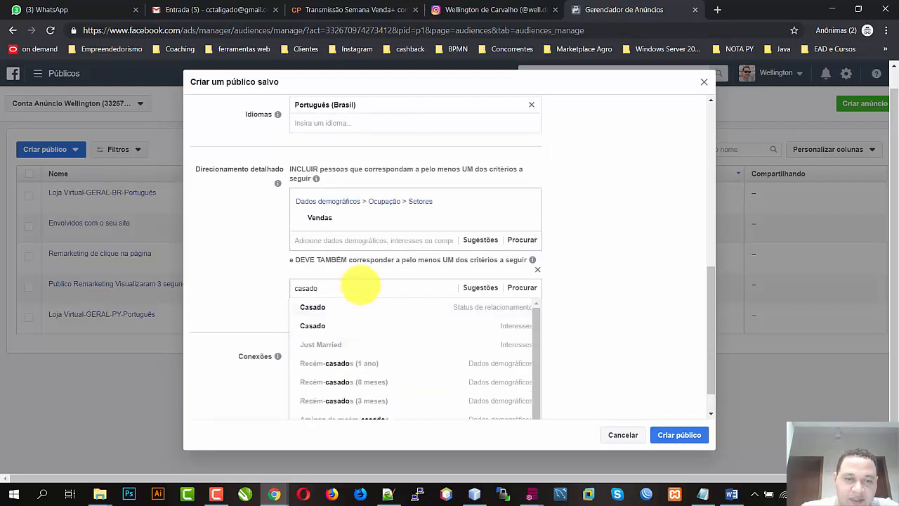
{"action": "key", "text": "BackSpace"}
{"action": "key", "text": "BackSpace"}
{"action": "key", "text": "BackSpace"}
{"action": "key", "text": "BackSpace"}
{"action": "key", "text": "BackSpace"}
{"action": "key", "text": "BackSpace"}
Search the second criteria group for "status de relacionamento" and add the relationship status Casado to it
{"action": "type", "text": "s"}
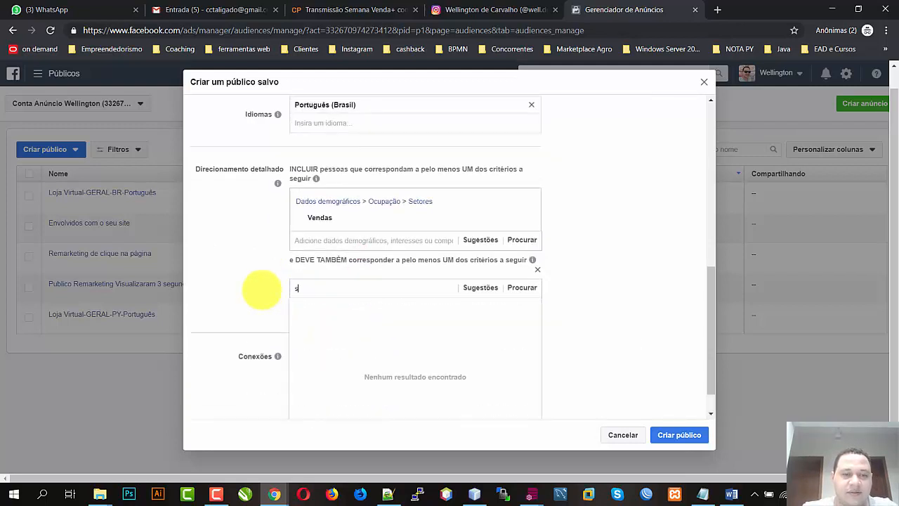
{"action": "type", "text": "tatus"}
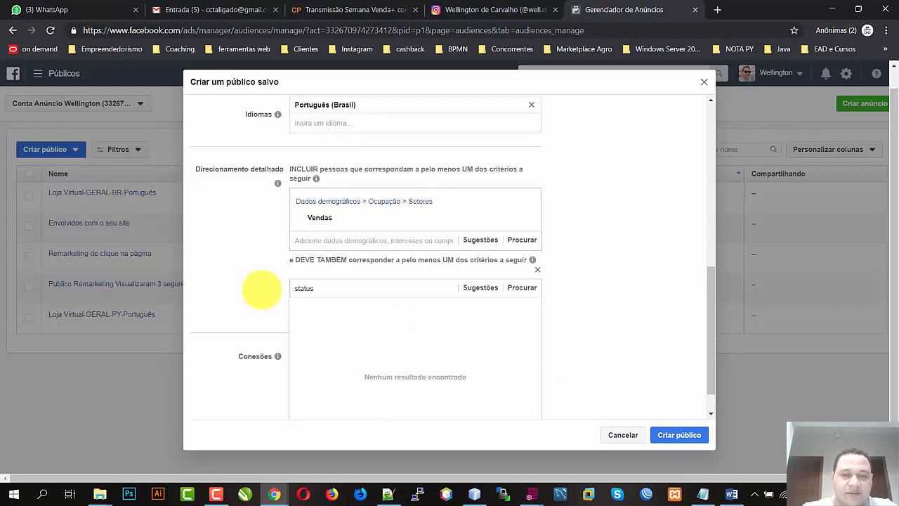
{"action": "type", "text": " de "}
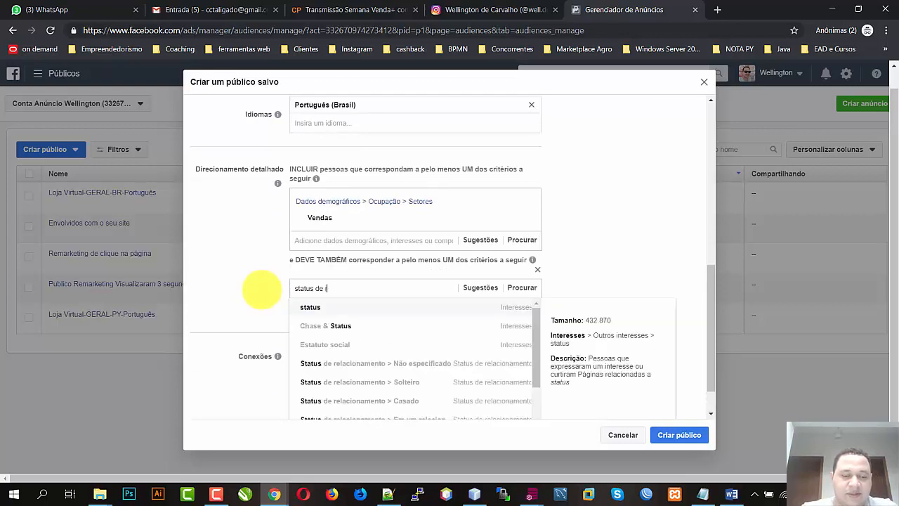
{"action": "type", "text": "relacionamento"}
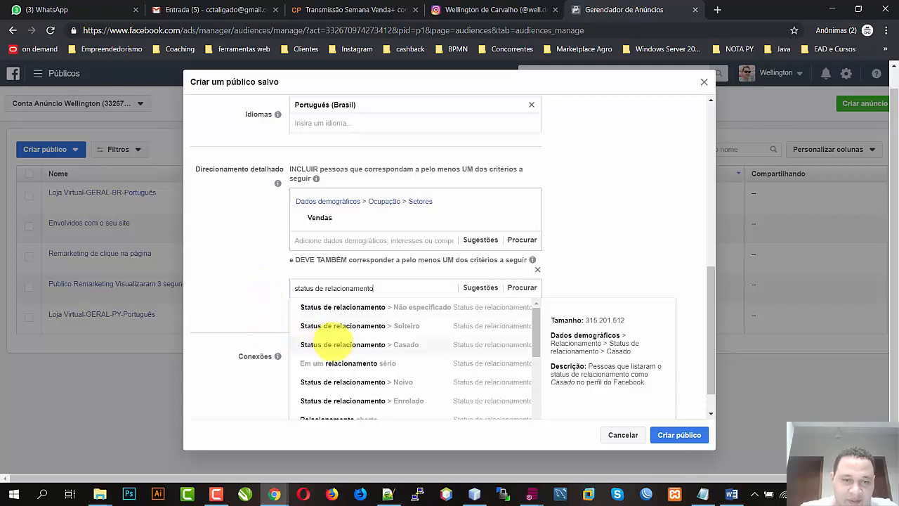
{"action": "left_click", "coordinate": [336, 344]}
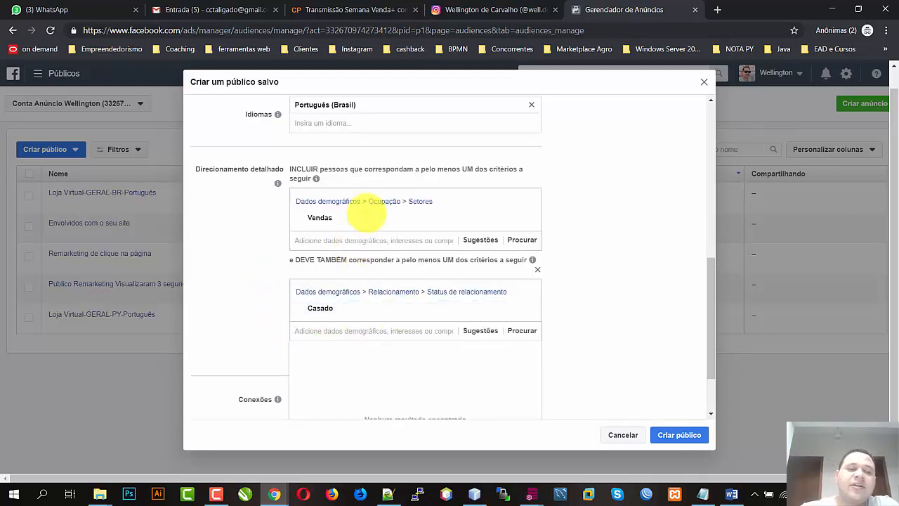
Check the potential reach and audience details with Vendas and Casado in separate criteria groups
{"action": "mouse_move", "coordinate": [356, 218]}
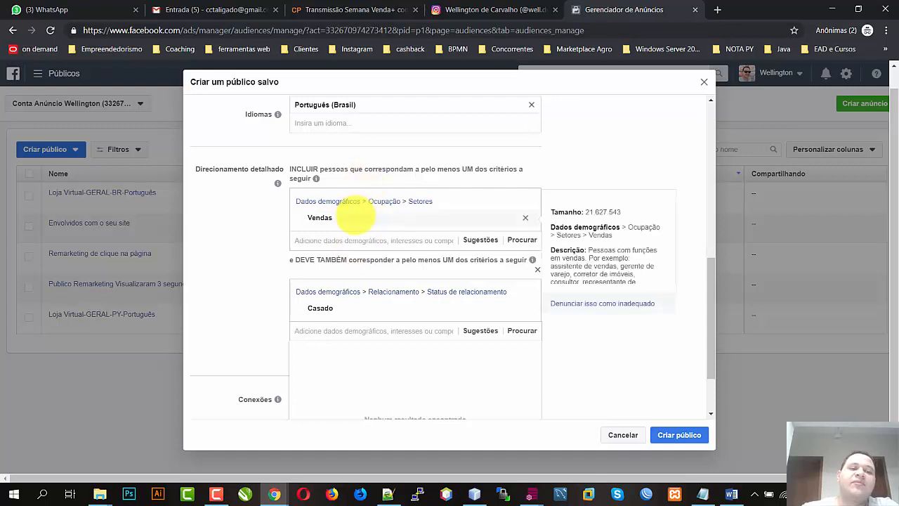
{"action": "scroll", "coordinate": [608, 265], "scroll_direction": "up", "scroll_amount": 1}
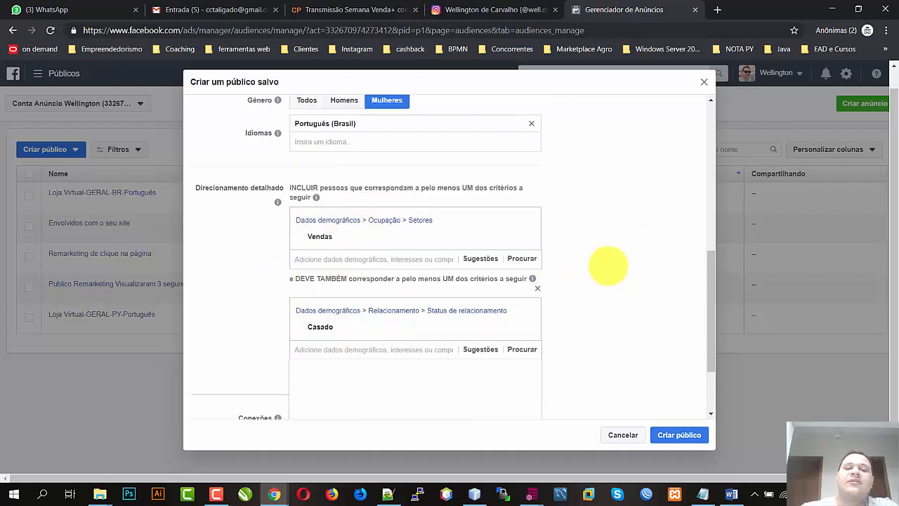
{"action": "scroll", "coordinate": [593, 288], "scroll_direction": "up", "scroll_amount": 3}
{"action": "scroll", "coordinate": [368, 288], "scroll_direction": "down", "scroll_amount": 2}
{"action": "scroll", "coordinate": [336, 211], "scroll_direction": "up", "scroll_amount": 1}
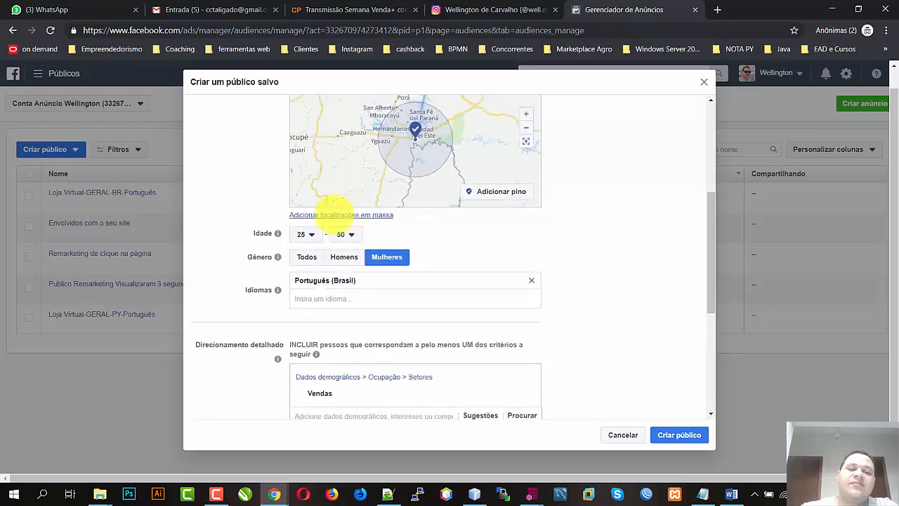
{"action": "scroll", "coordinate": [596, 264], "scroll_direction": "up", "scroll_amount": 3}
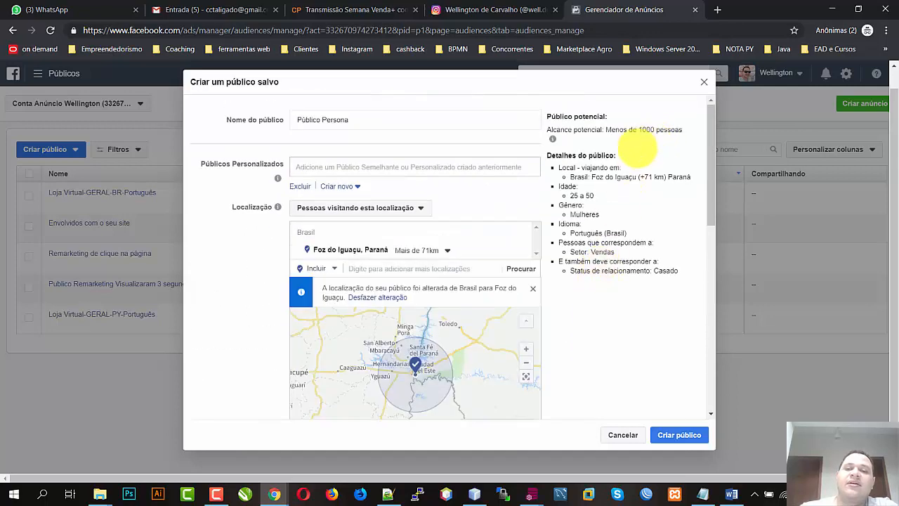
{"action": "scroll", "coordinate": [619, 232], "scroll_direction": "down", "scroll_amount": 8}
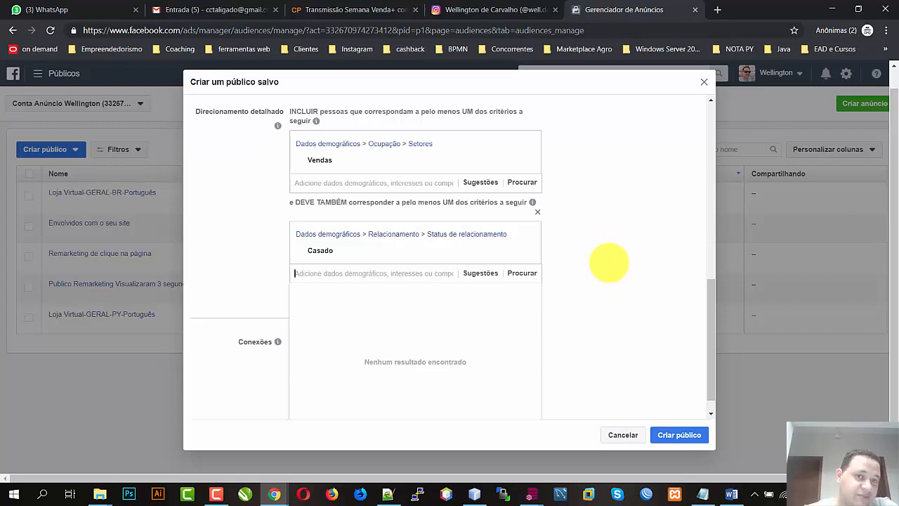
Narrow the audience with a third must-also-match criteria group, search it for "livros" and add the interest Livros
{"action": "left_click", "coordinate": [636, 271]}
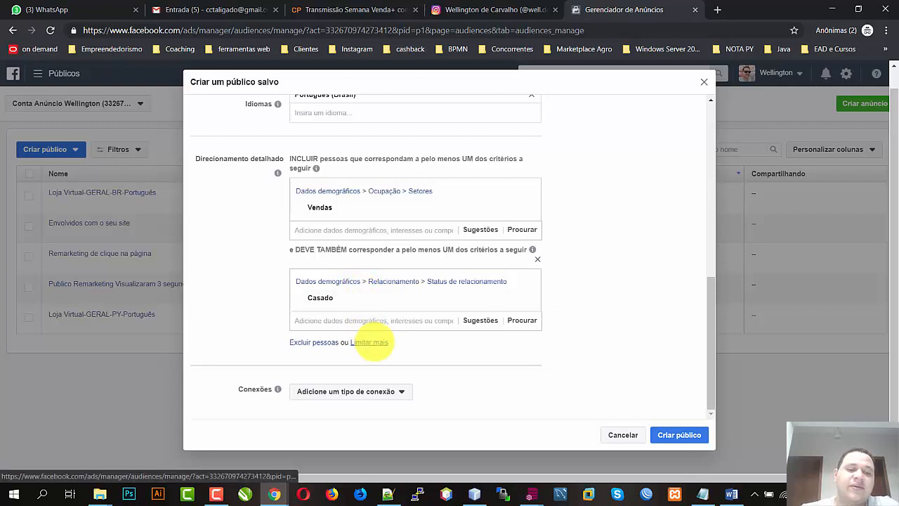
{"action": "left_click", "coordinate": [372, 342]}
{"action": "left_click", "coordinate": [374, 326]}
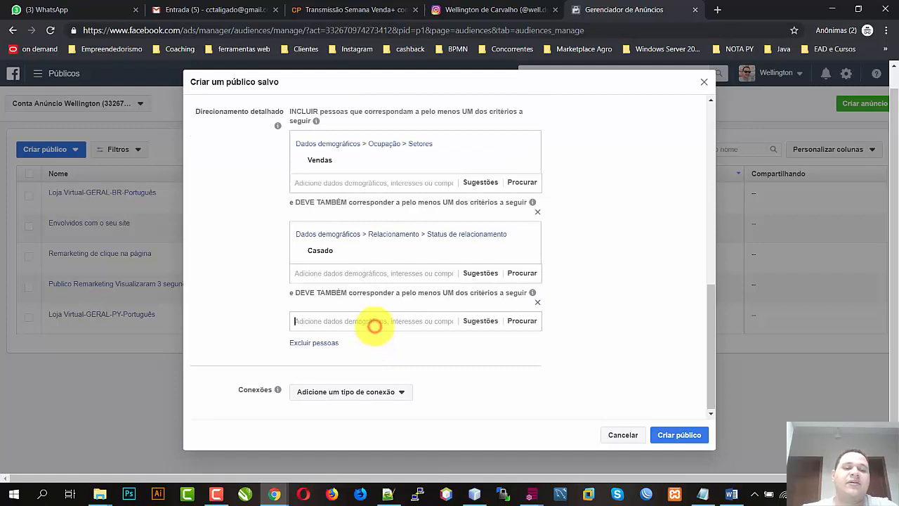
{"action": "type", "text": "livros"}
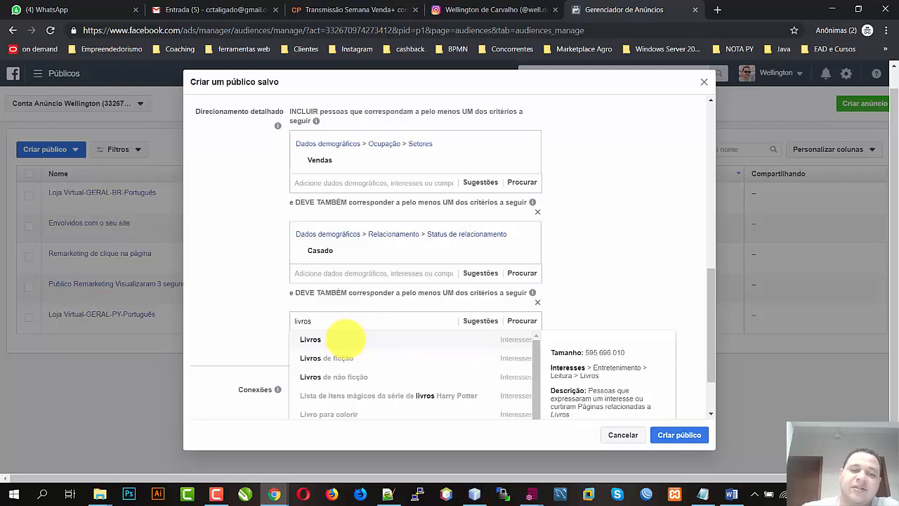
{"action": "left_click", "coordinate": [345, 339]}
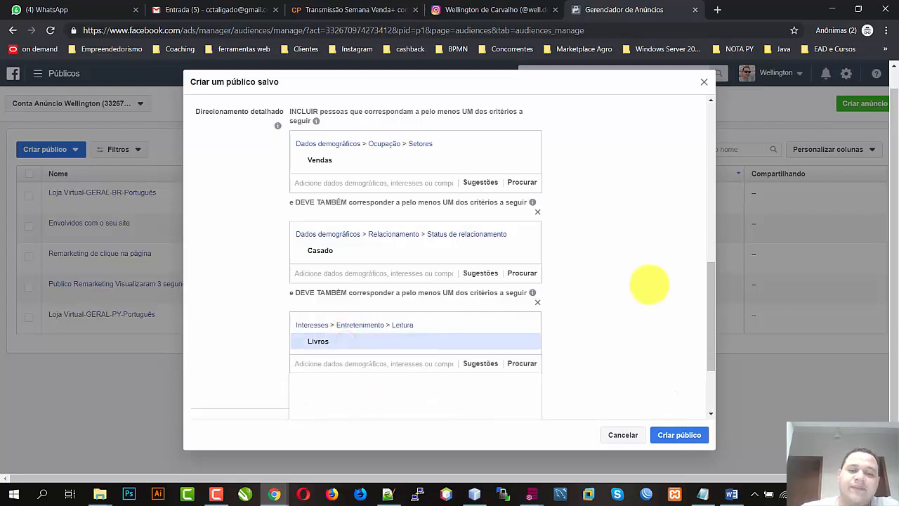
Check the potential reach and audience details with Livros included as a third criteria group
{"action": "scroll", "coordinate": [646, 281], "scroll_direction": "up", "scroll_amount": 10}
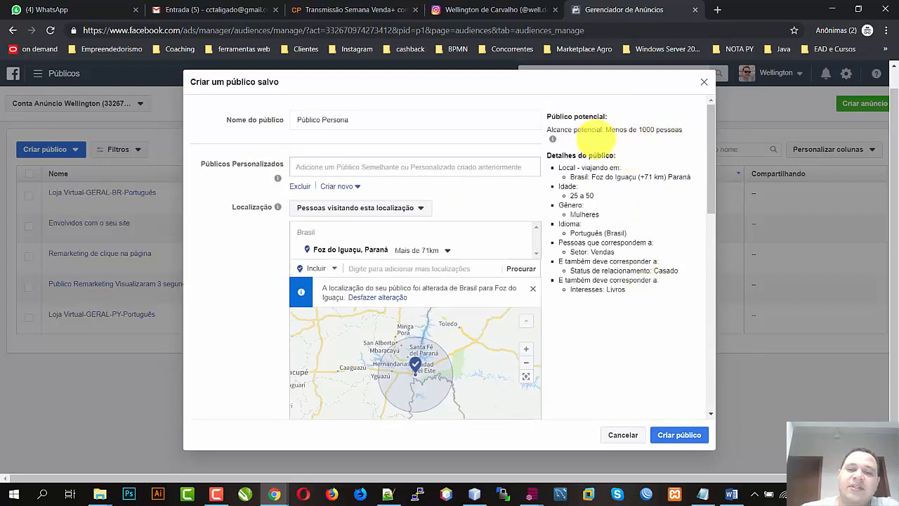
{"action": "scroll", "coordinate": [608, 218], "scroll_direction": "down", "scroll_amount": 8}
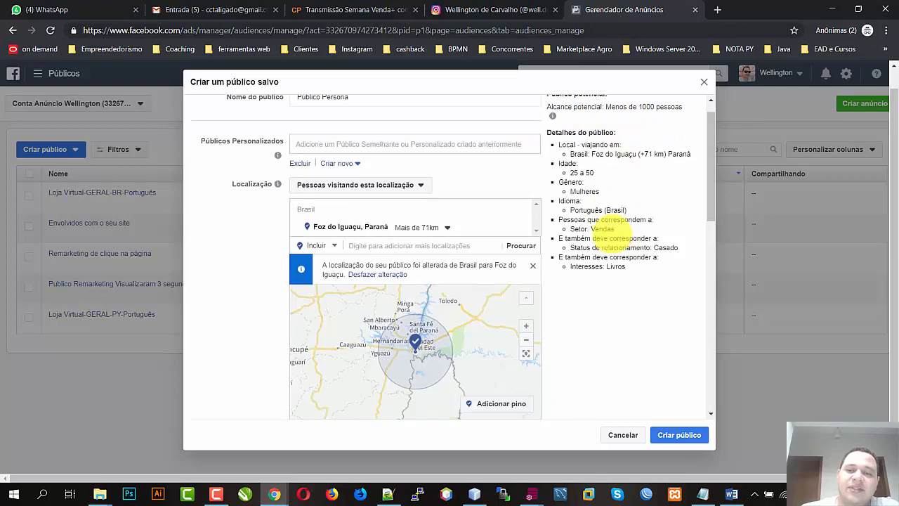
{"action": "scroll", "coordinate": [611, 234], "scroll_direction": "down", "scroll_amount": 5}
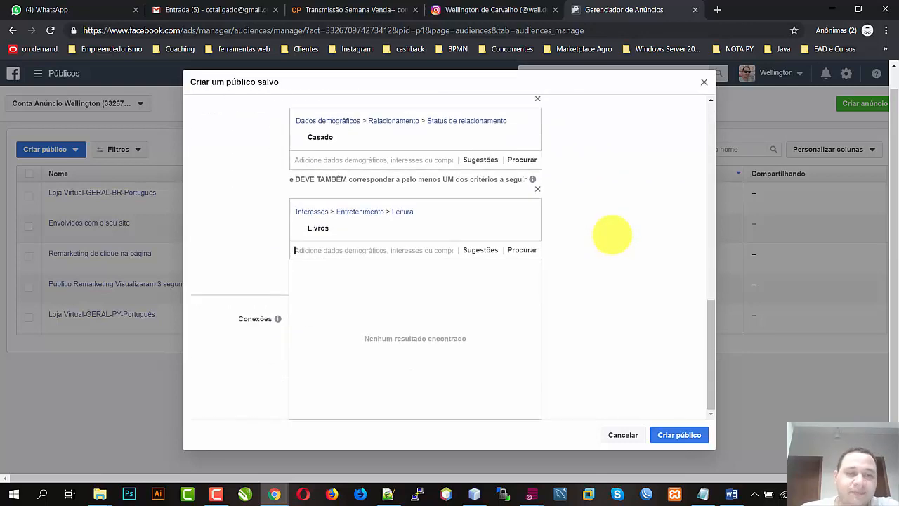
{"action": "scroll", "coordinate": [611, 234], "scroll_direction": "up", "scroll_amount": 1}
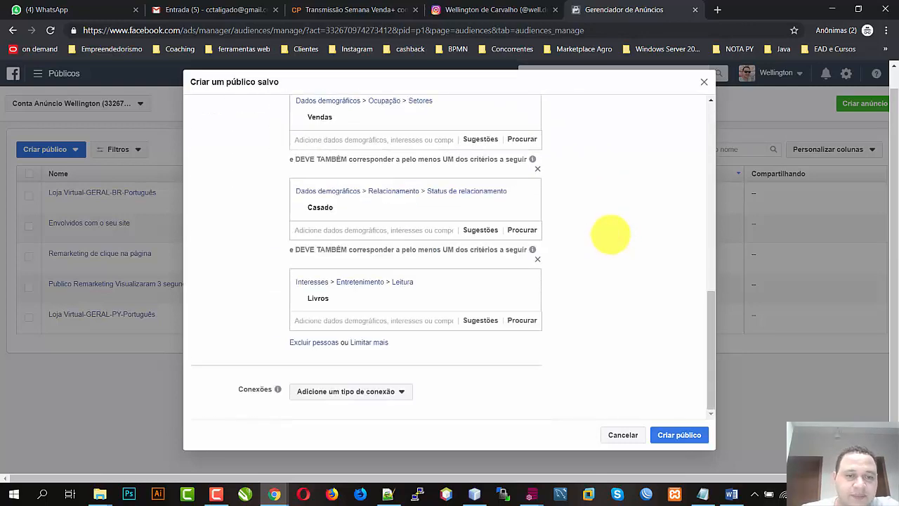
{"action": "scroll", "coordinate": [610, 237], "scroll_direction": "up", "scroll_amount": 10}
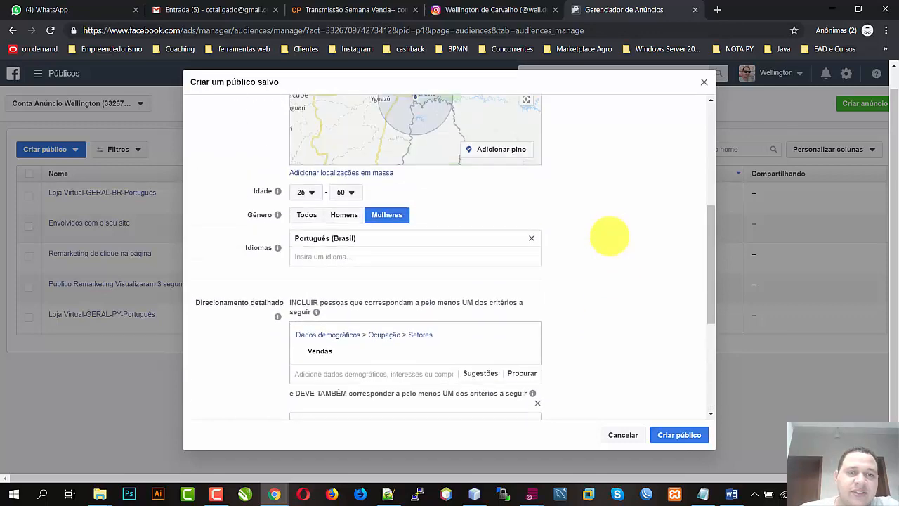
{"action": "scroll", "coordinate": [638, 151], "scroll_direction": "up", "scroll_amount": 1}
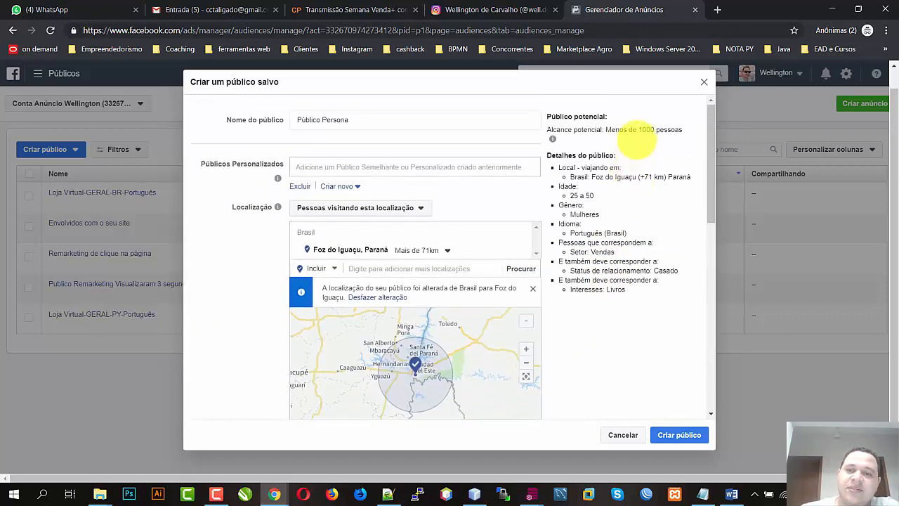
Add a Facebook Pages connection set to "Excluir pessoas que curtiram sua Página"
{"action": "scroll", "coordinate": [576, 291], "scroll_direction": "down", "scroll_amount": 10}
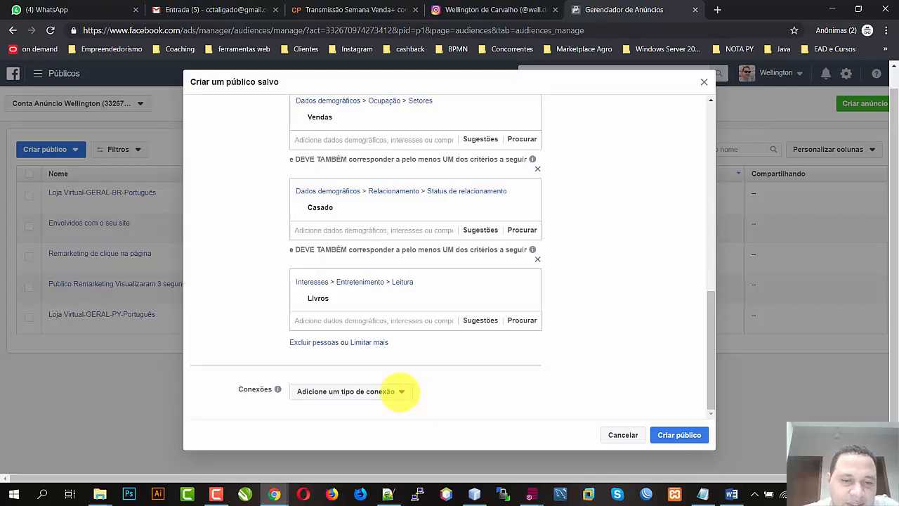
{"action": "left_click", "coordinate": [400, 392]}
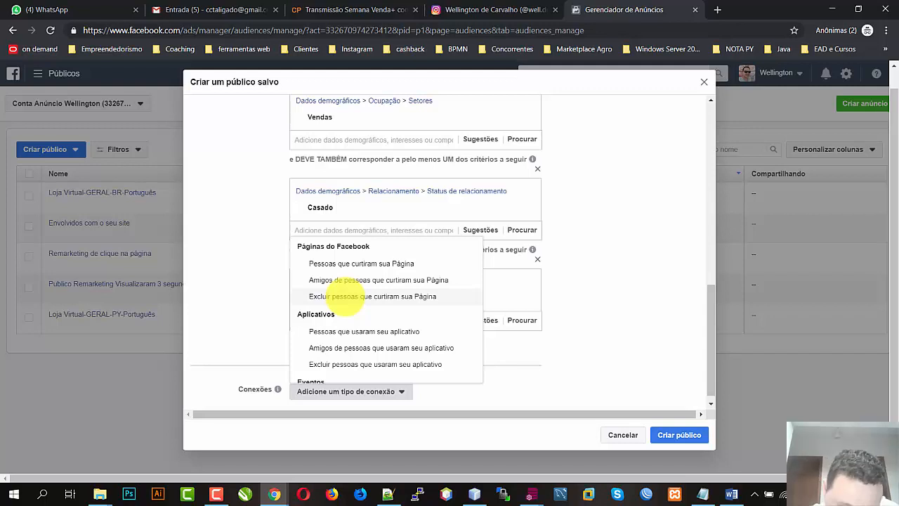
{"action": "left_click", "coordinate": [345, 296]}
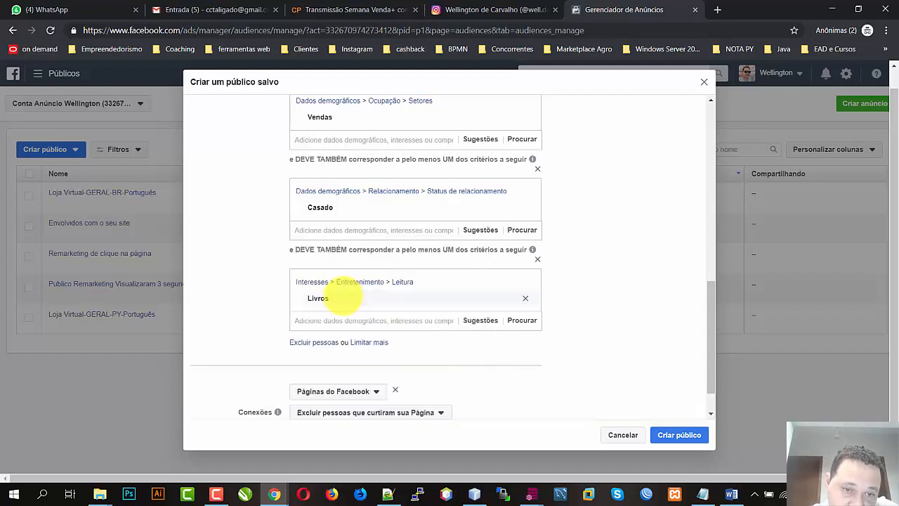
Review the potential reach, the targeting criteria and the connection settings of the whole audience
{"action": "scroll", "coordinate": [545, 345], "scroll_direction": "up", "scroll_amount": 10}
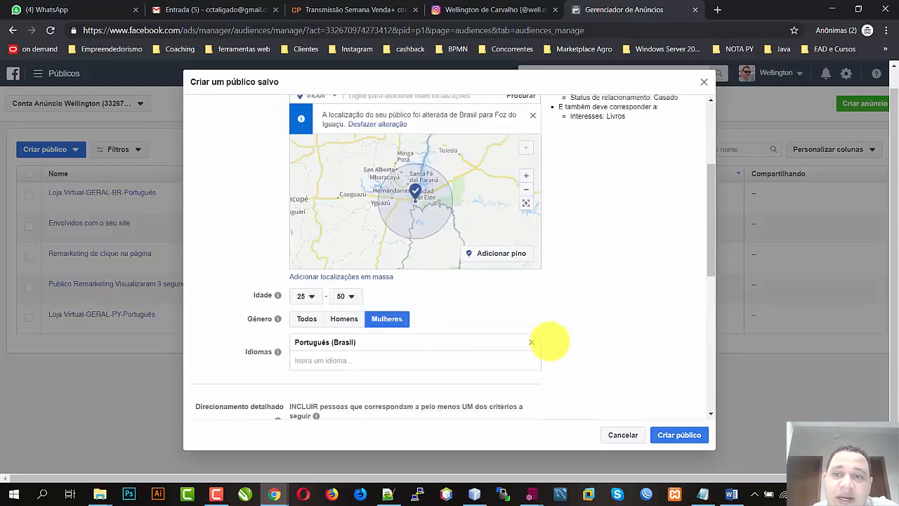
{"action": "scroll", "coordinate": [551, 342], "scroll_direction": "down", "scroll_amount": 5}
{"action": "scroll", "coordinate": [552, 343], "scroll_direction": "up", "scroll_amount": 5}
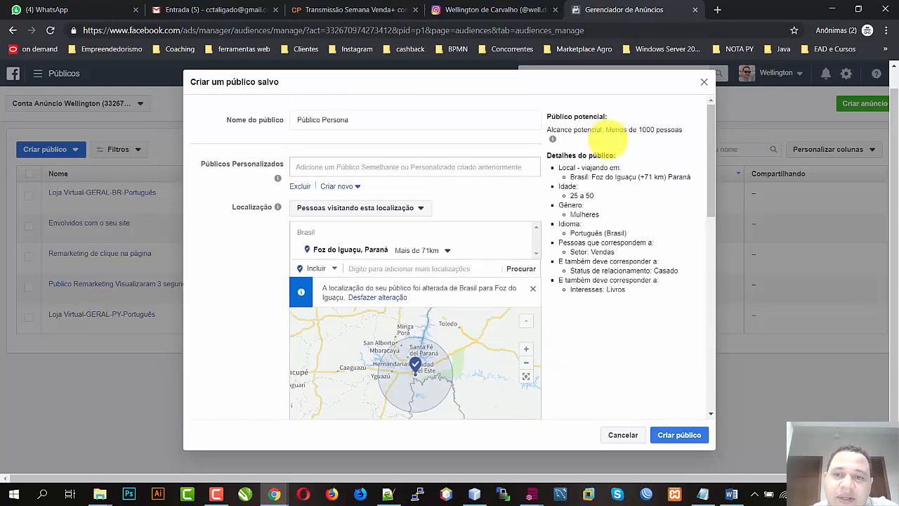
{"action": "scroll", "coordinate": [612, 185], "scroll_direction": "down", "scroll_amount": 10}
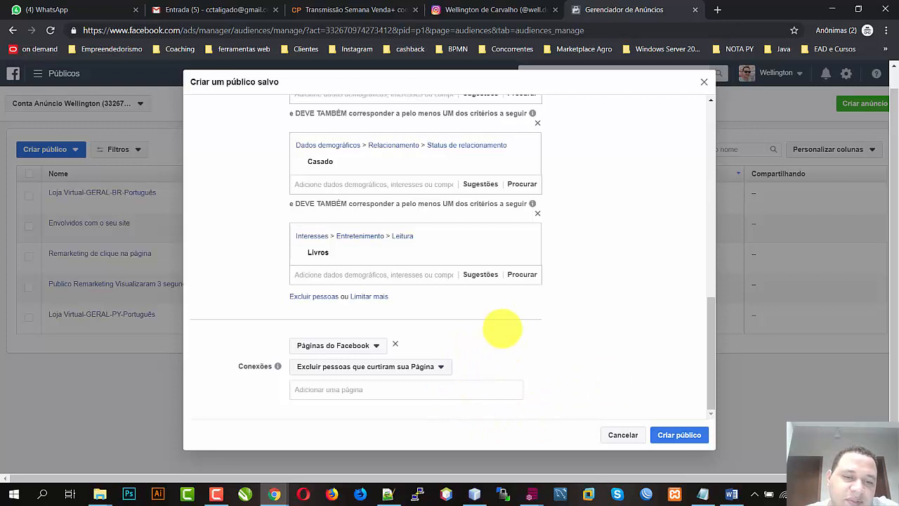
{"action": "scroll", "coordinate": [575, 327], "scroll_direction": "up", "scroll_amount": 2}
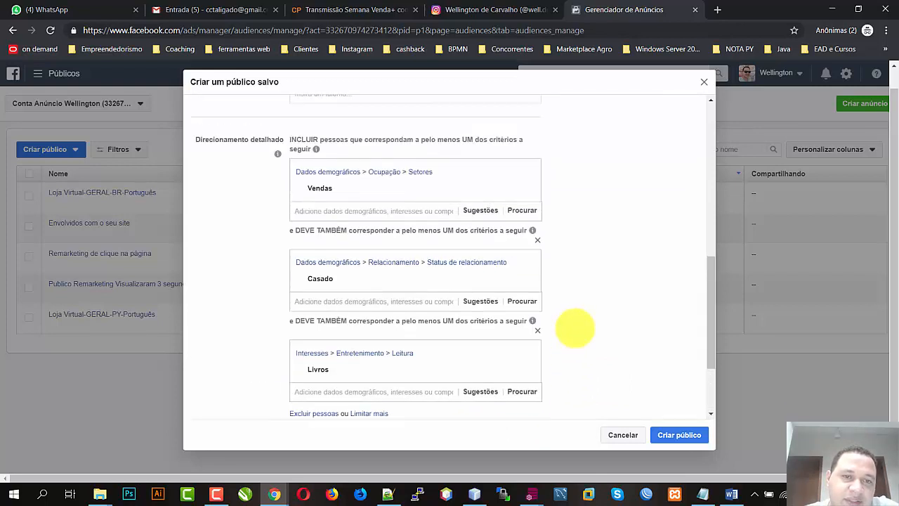
{"action": "scroll", "coordinate": [584, 337], "scroll_direction": "down", "scroll_amount": 2}
{"action": "scroll", "coordinate": [602, 328], "scroll_direction": "up", "scroll_amount": 10}
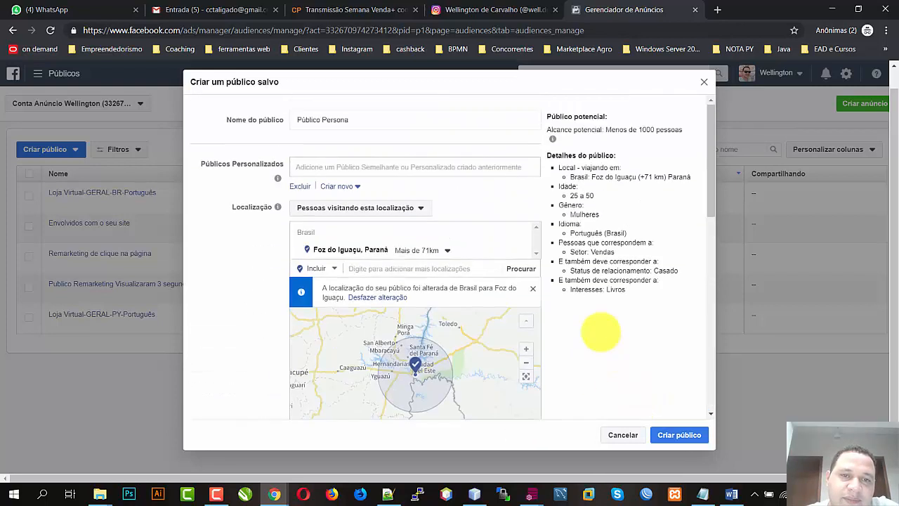
{"action": "left_click_drag", "start_coordinate": [645, 130], "coordinate": [606, 130]}
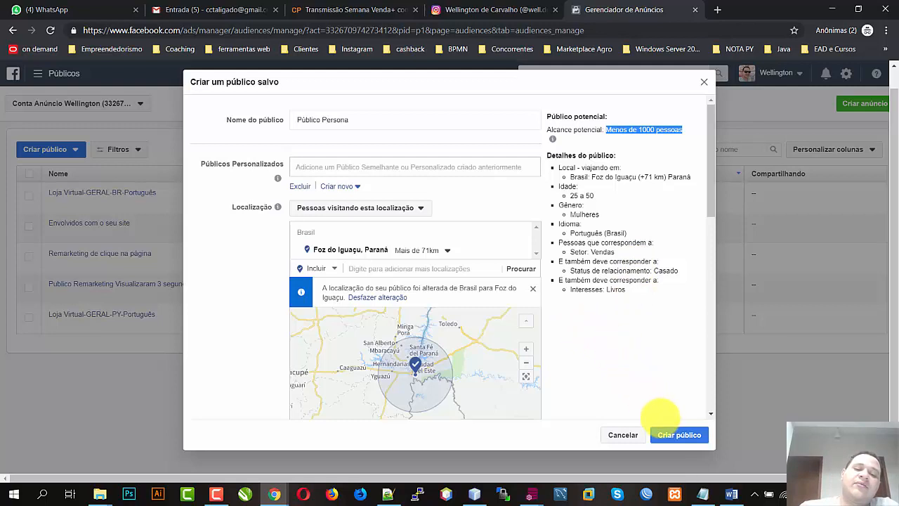
Create the saved audience Público Persona with the configured targeting
{"action": "left_click", "coordinate": [679, 435]}
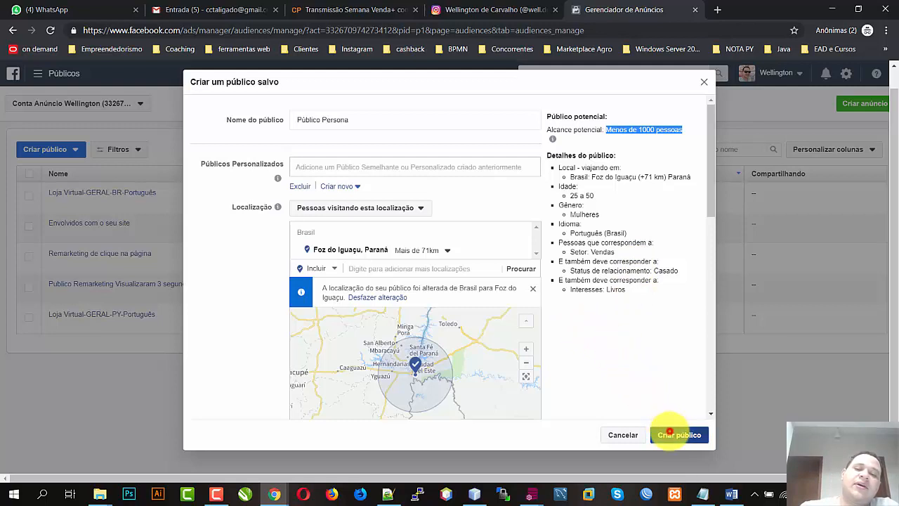